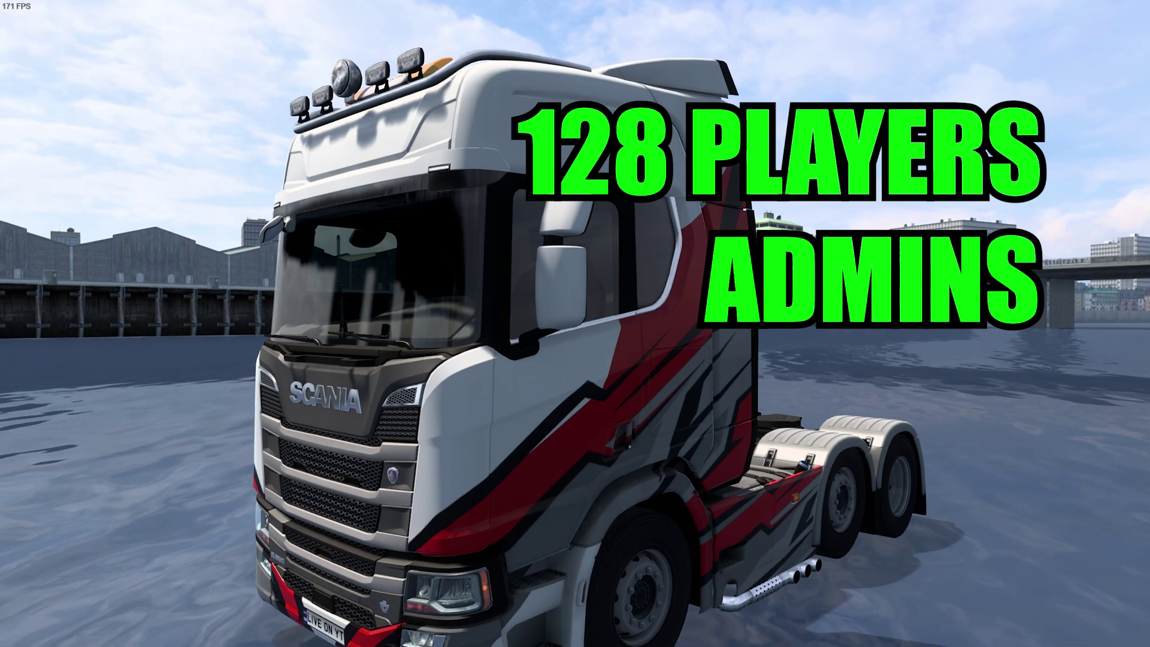
# Open the ETS2 developer console with the ~ key.
pyautogui.press('`')
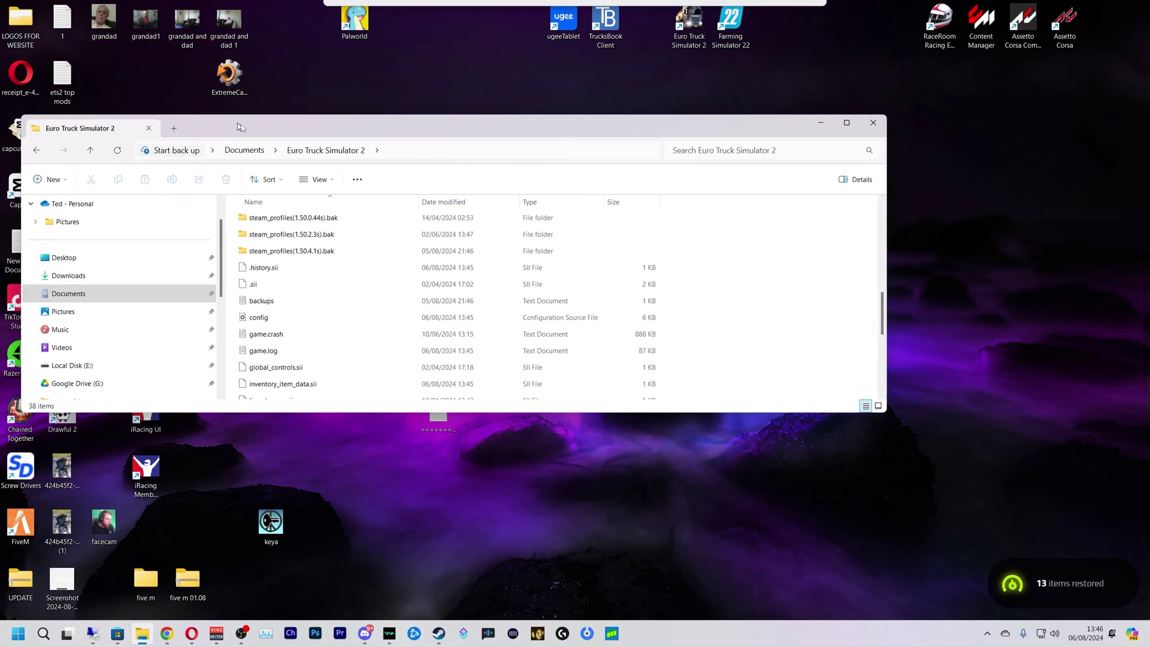
# Move the Explorer window aside and open config.cfg with Edit with Notepad++.
pyautogui.moveTo(240, 127); pyautogui.dragTo(327, 146)
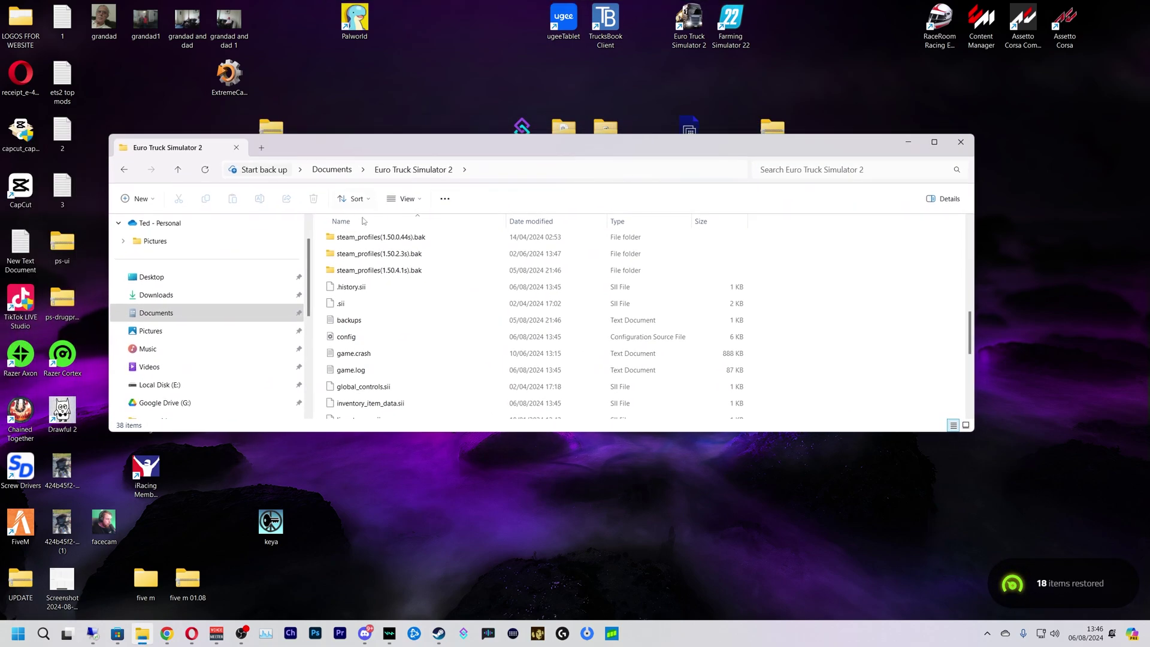
pyautogui.rightClick(348, 337)
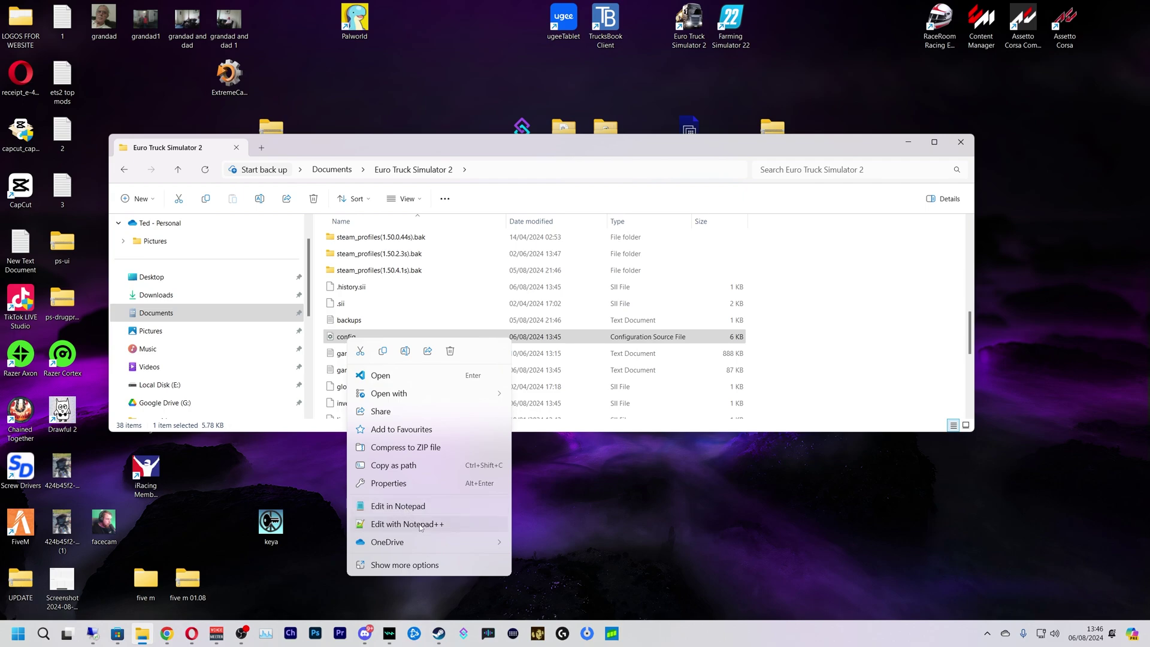
pyautogui.click(421, 525)
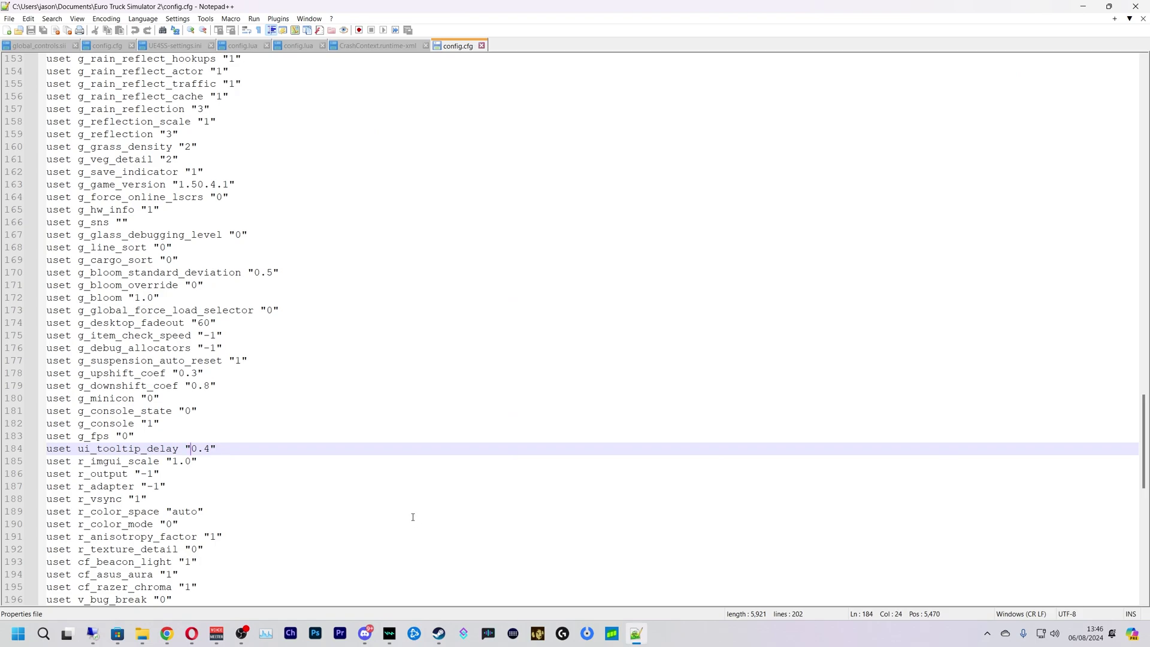
# Search config.cfg for 'console' and re-enter the uset g_console value on line 182.
pyautogui.hotkey('shift', 'Right')
pyautogui.hotkey('ctrl', 'f')
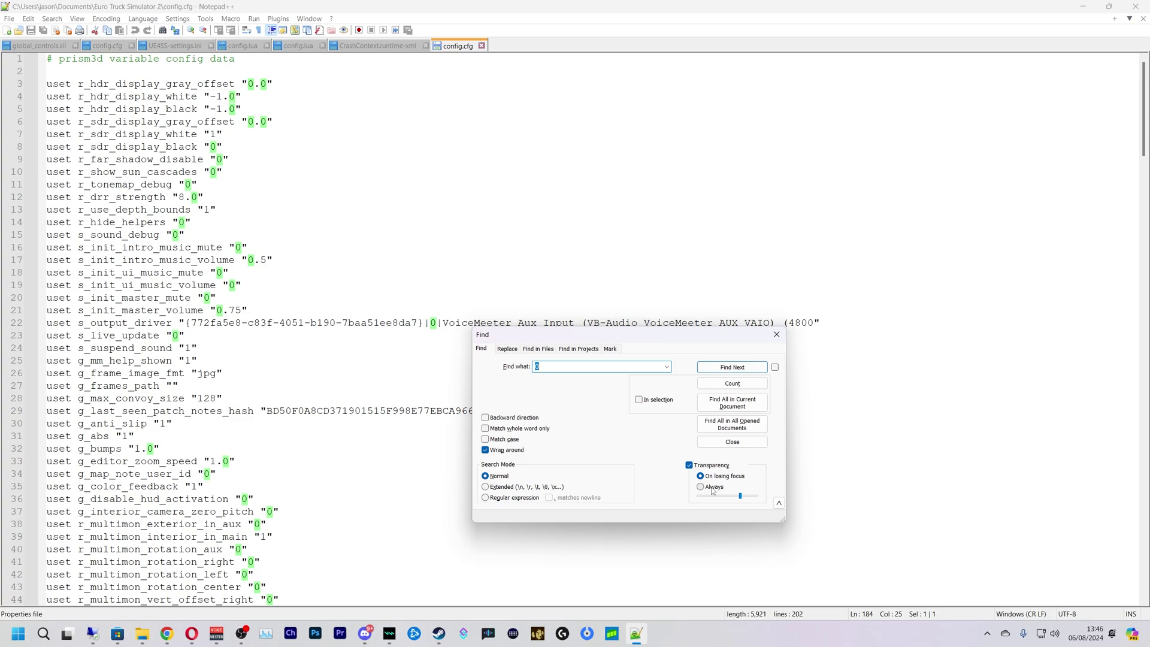
pyautogui.write('console')
pyautogui.press('Return')
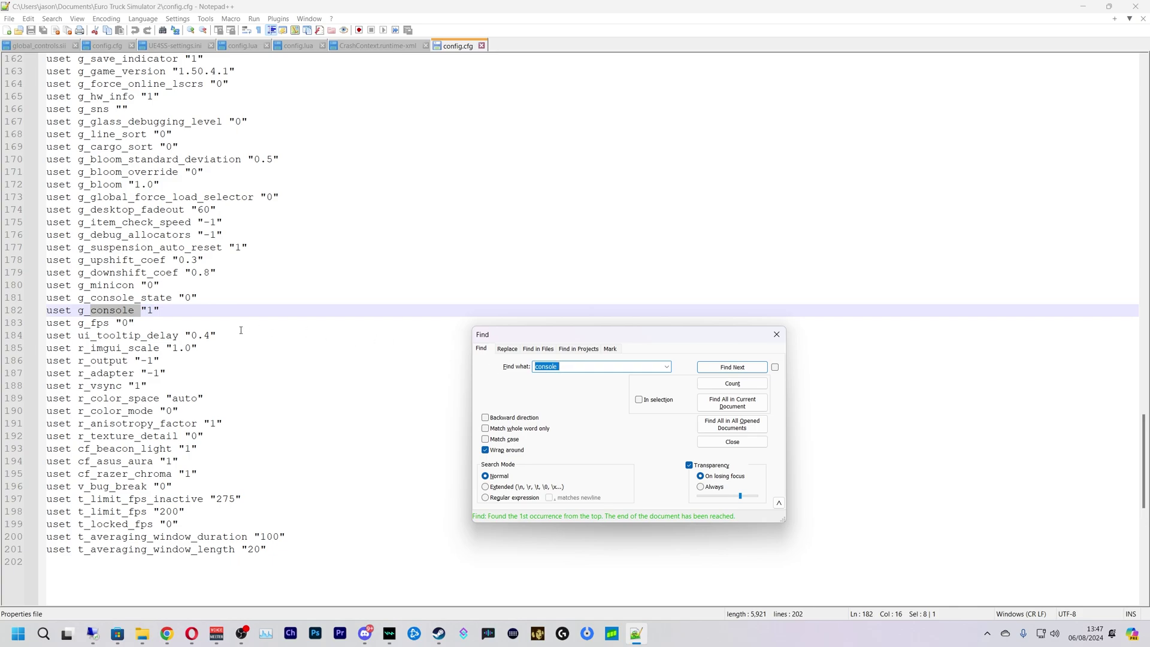
pyautogui.press('Escape')
pyautogui.press('Right')
pyautogui.press('Right')
pyautogui.press('Right')
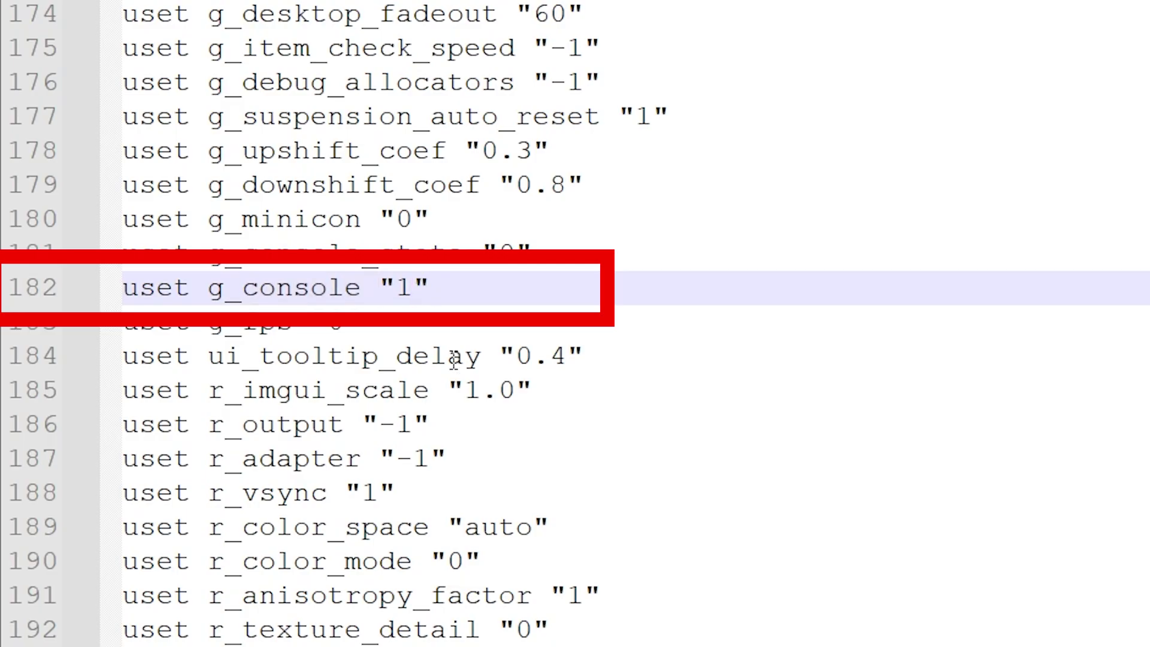
pyautogui.press('BackSpace')
pyautogui.write('09')
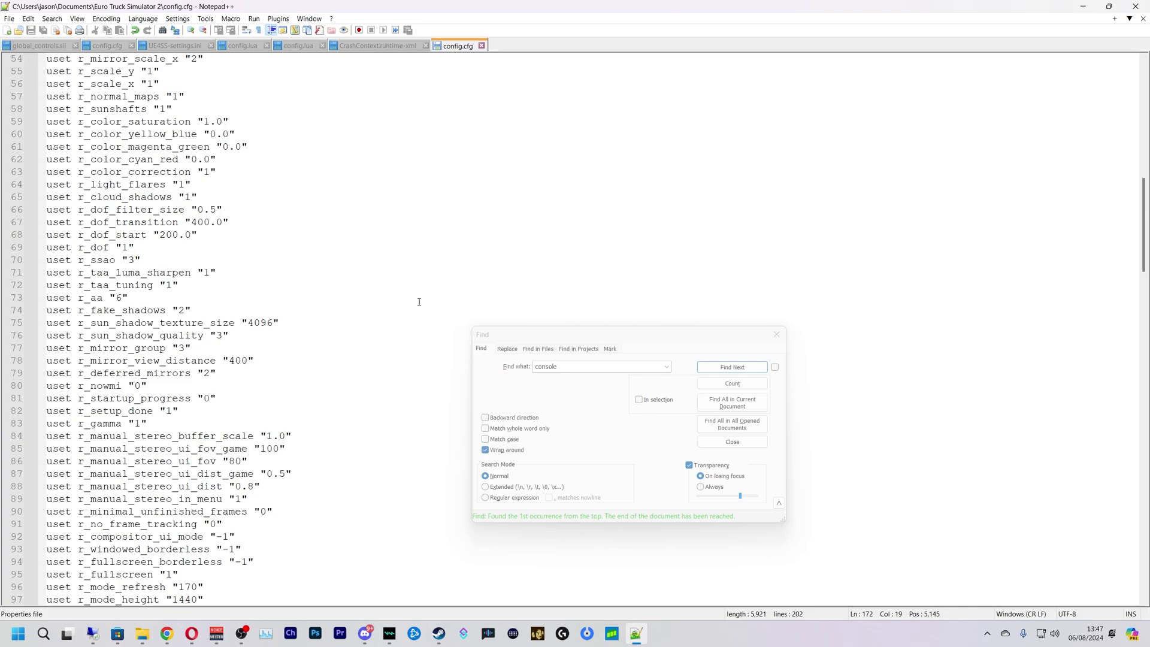
# Make line 125 read uset g_developer "1" and save config.cfg.
pyautogui.scroll(10, 419, 302)
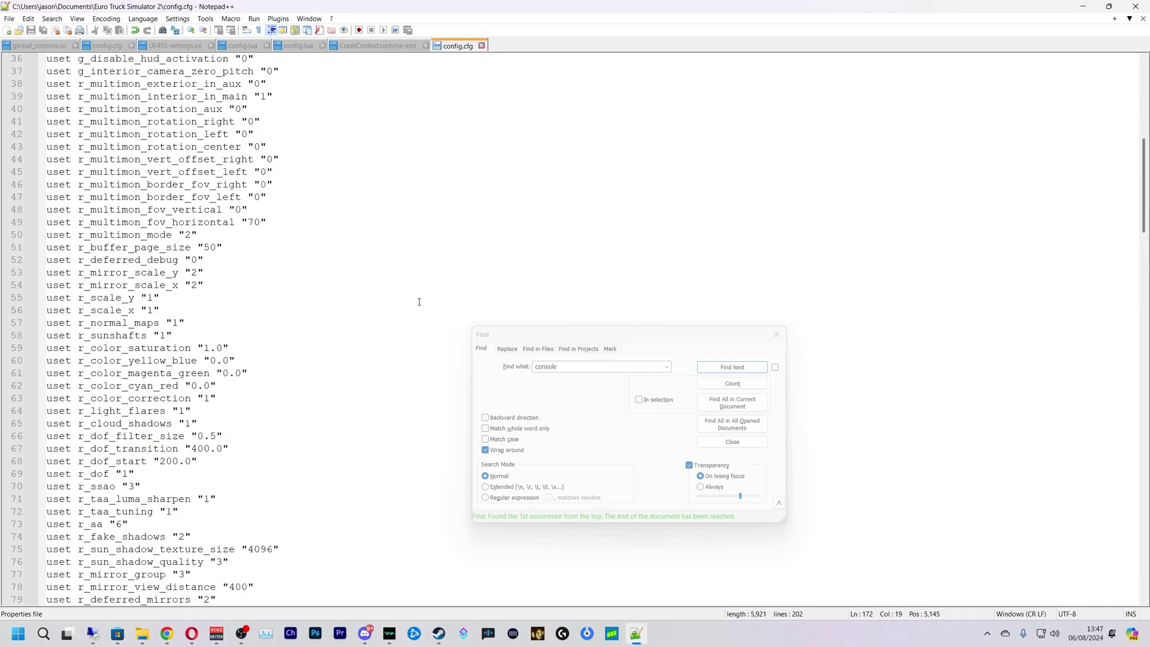
pyautogui.scroll(7, 444, 336)
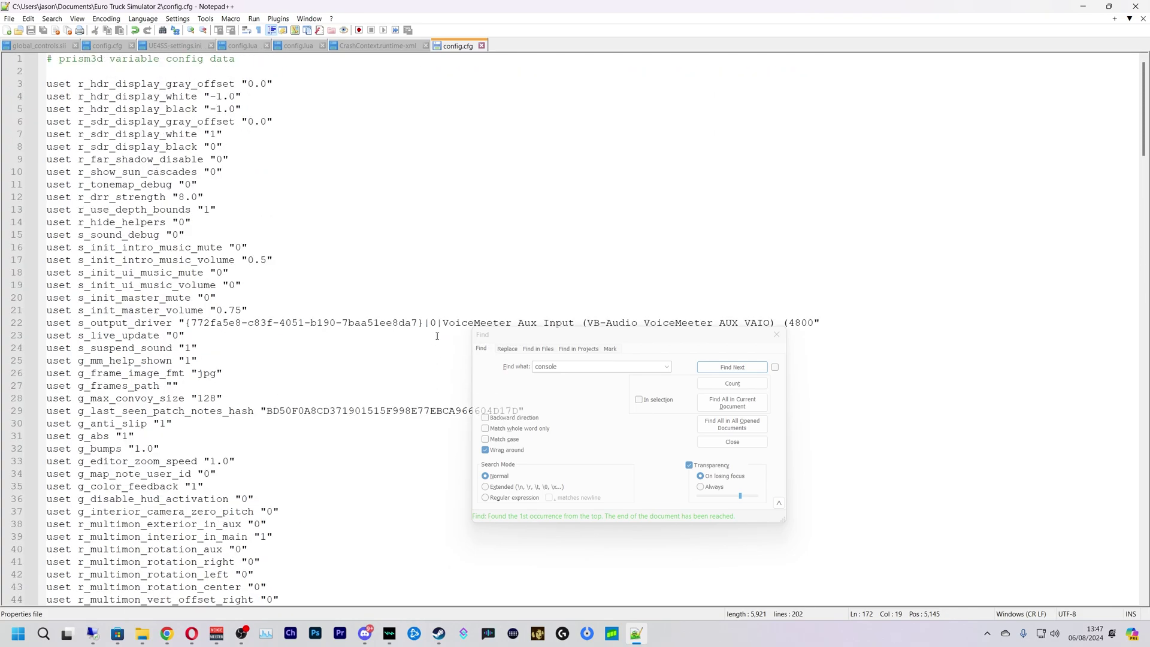
pyautogui.scroll(-17, 437, 336)
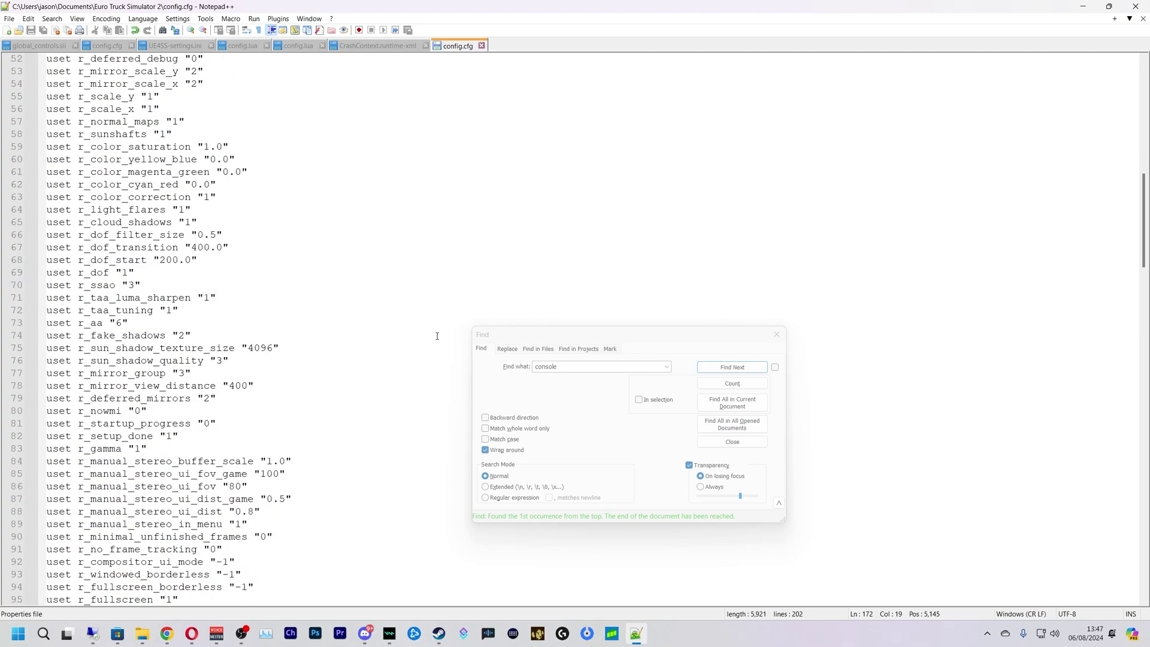
pyautogui.scroll(-15, 438, 336)
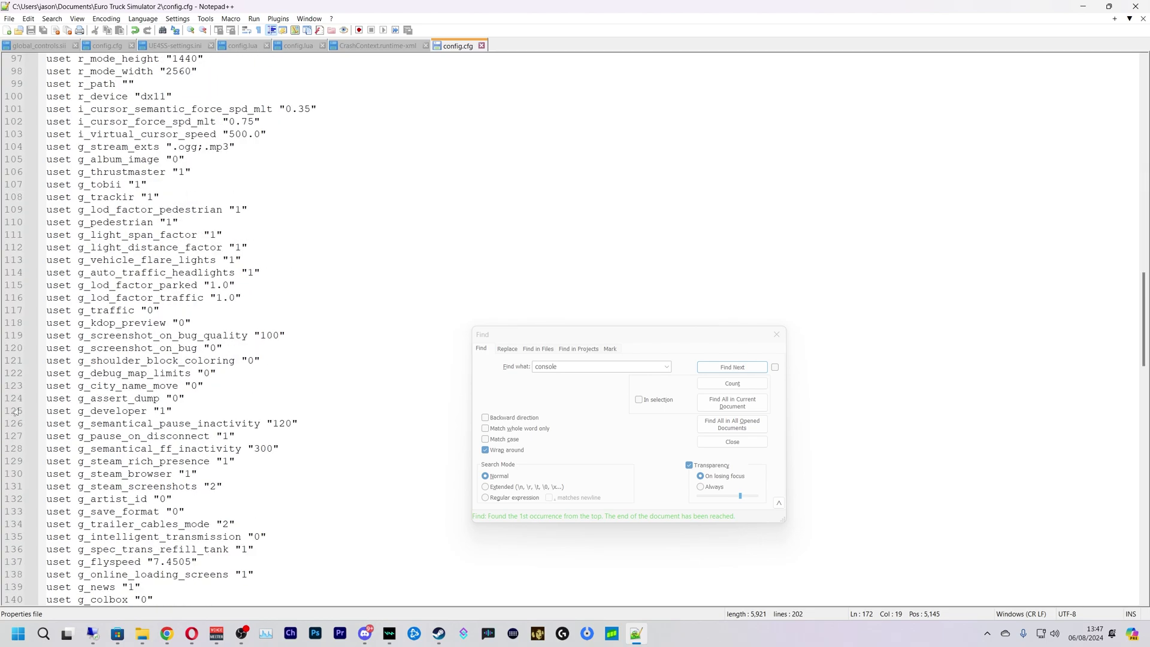
pyautogui.click(163, 411)
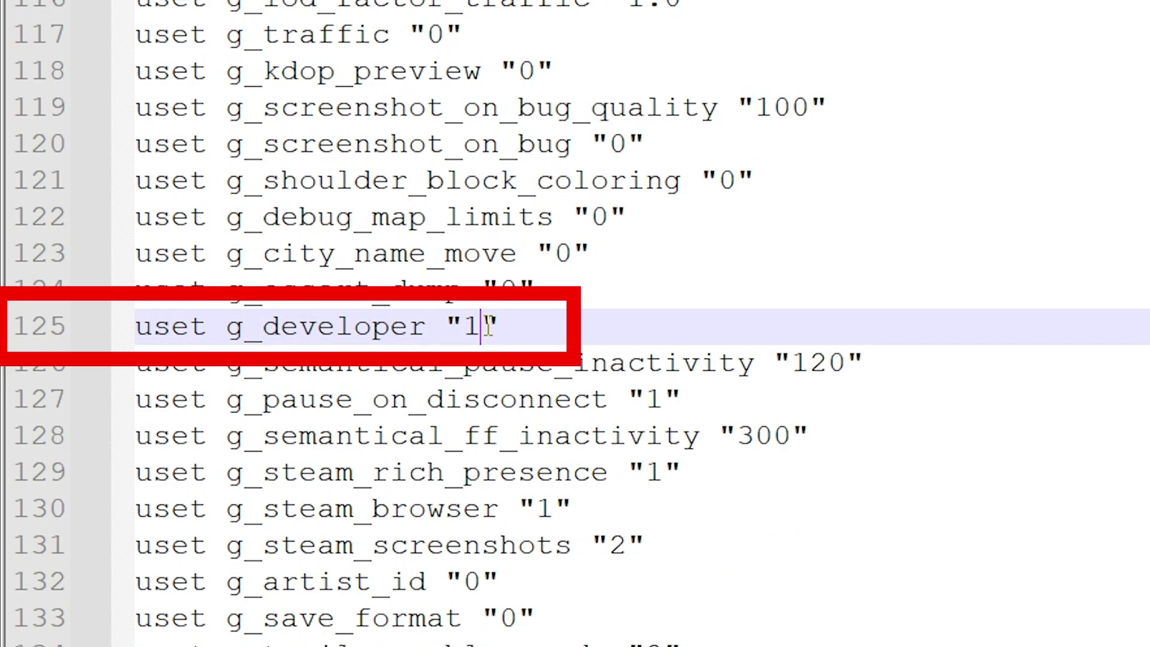
pyautogui.press('BackSpace')
pyautogui.write('0')
pyautogui.press('BackSpace')
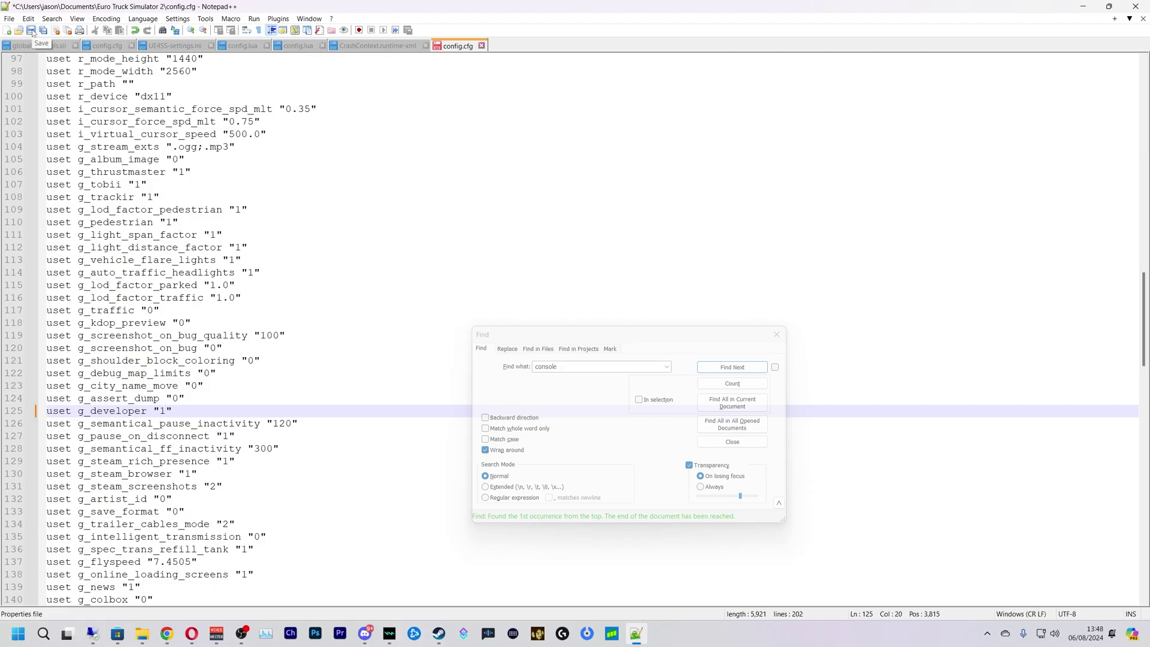
pyautogui.click(32, 32)
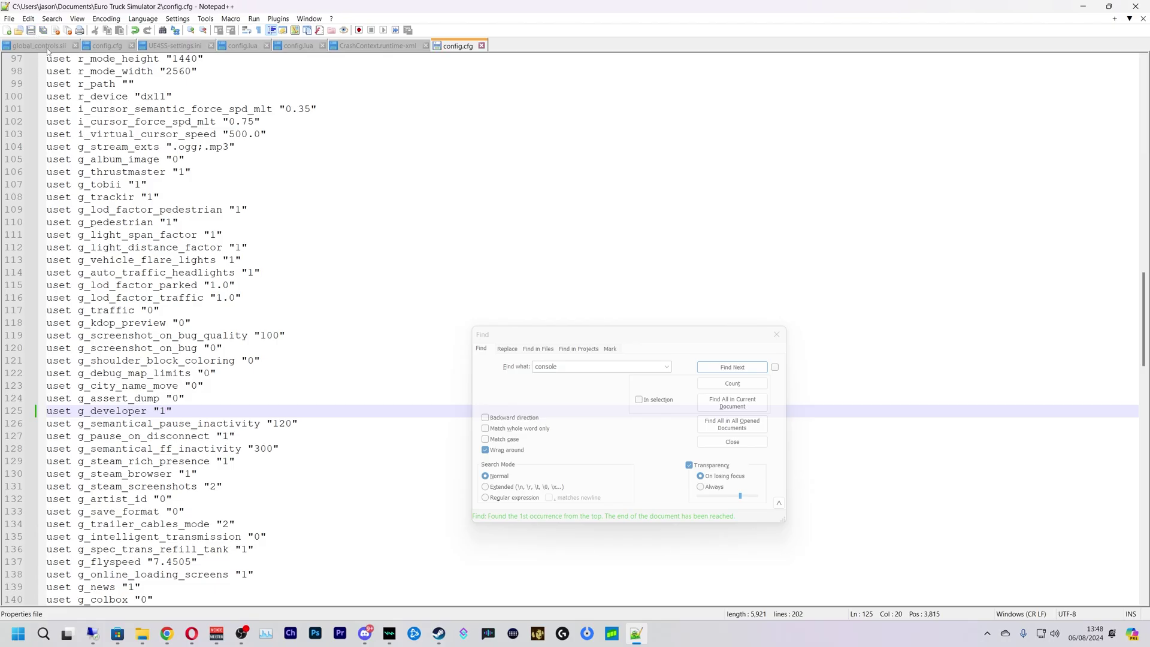
# Close Notepad++, minimize Explorer, and type uset g_max_convoy_size 128 in the ETS2 console.
pyautogui.click(1136, 7)
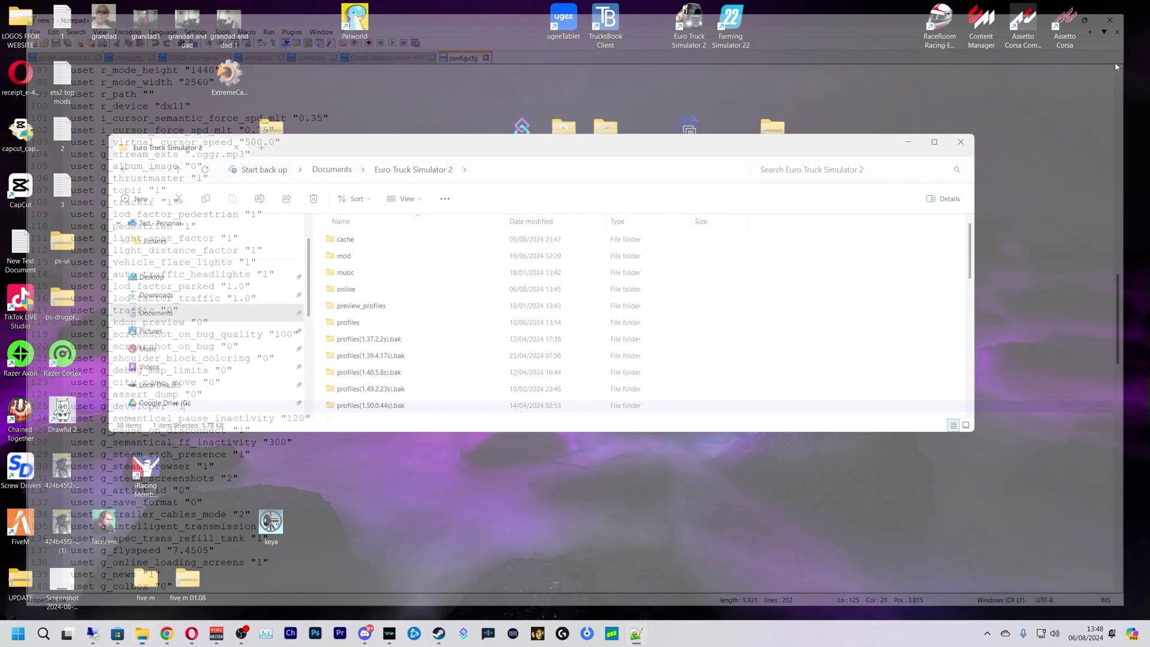
pyautogui.click(907, 142)
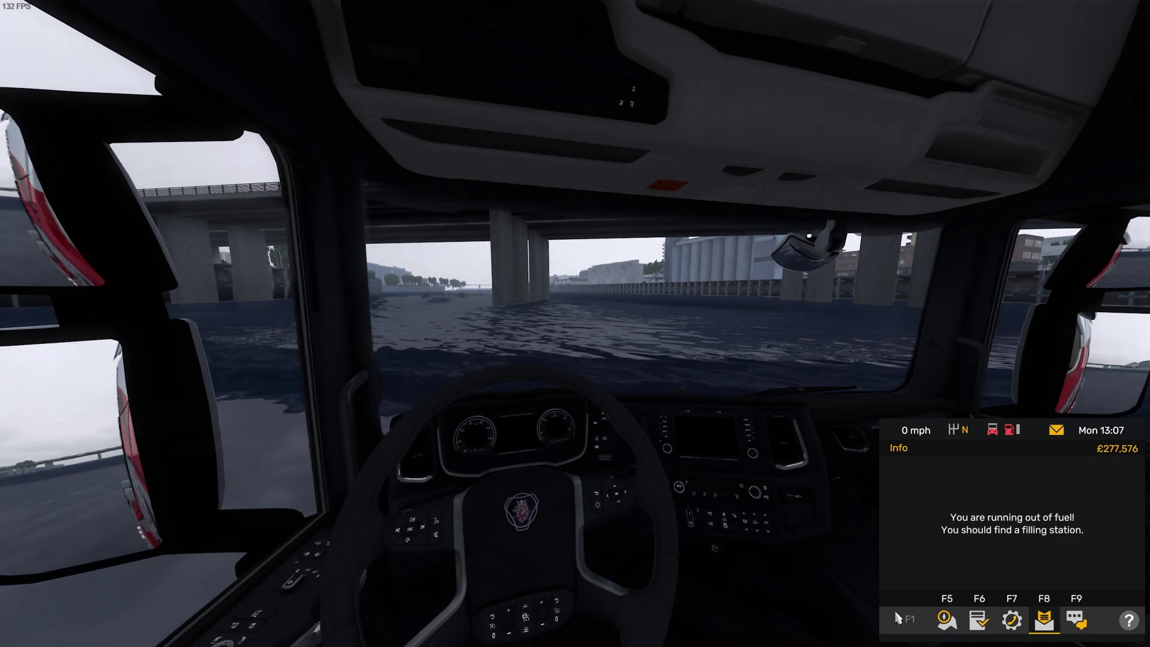
pyautogui.press('`')
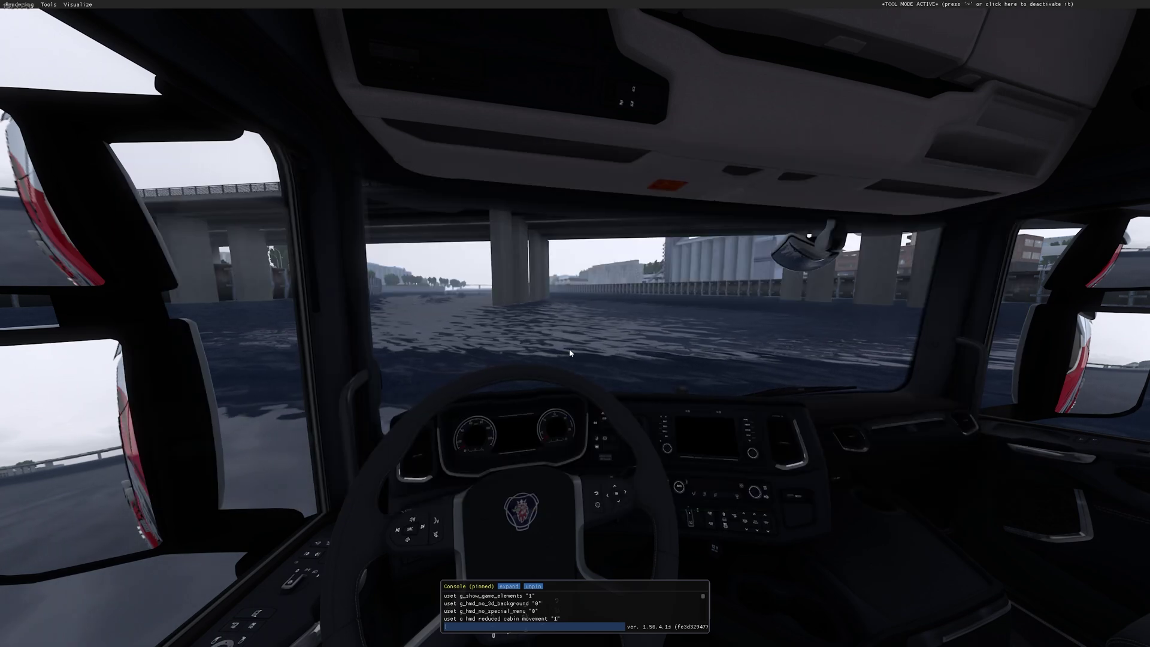
pyautogui.write('uset g_max_convoy_size 128')
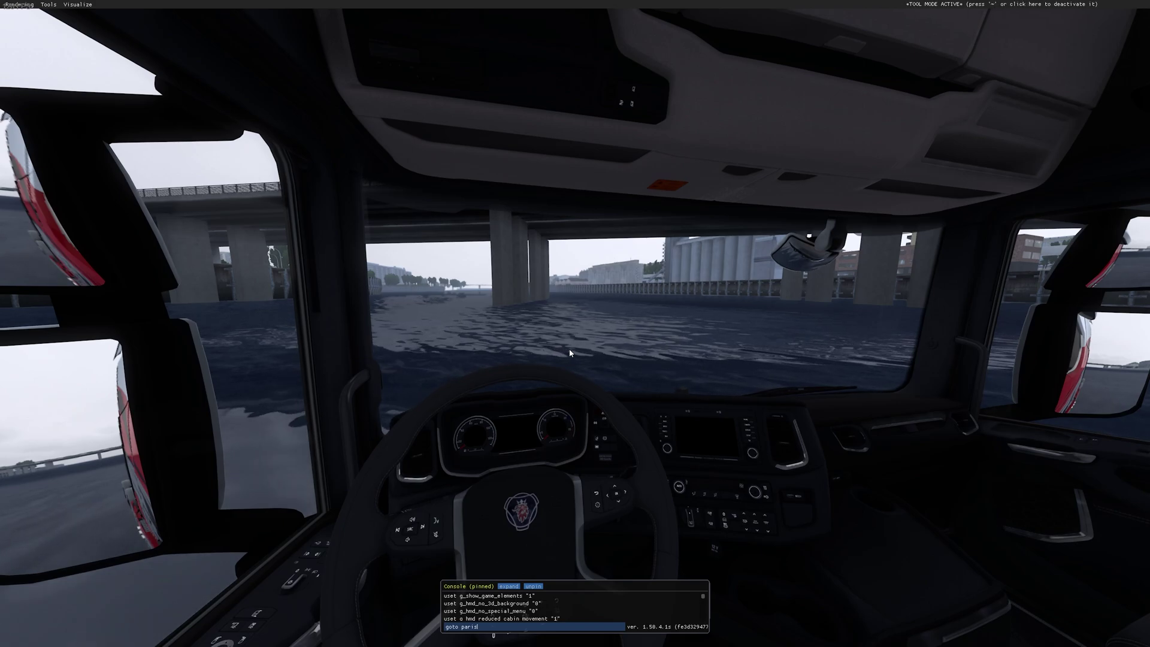
# Execute the g_max_convoy_size 128 command and close the console.
pyautogui.press('Up')
pyautogui.press('Down')
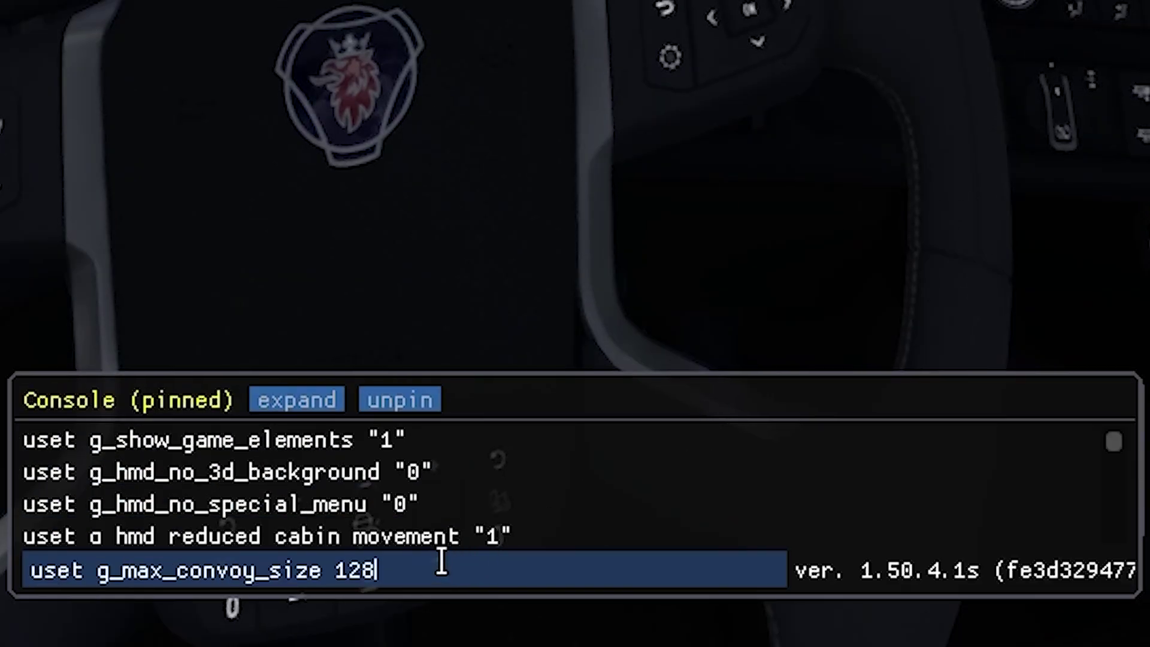
pyautogui.hotkey('ctrl', 'a')
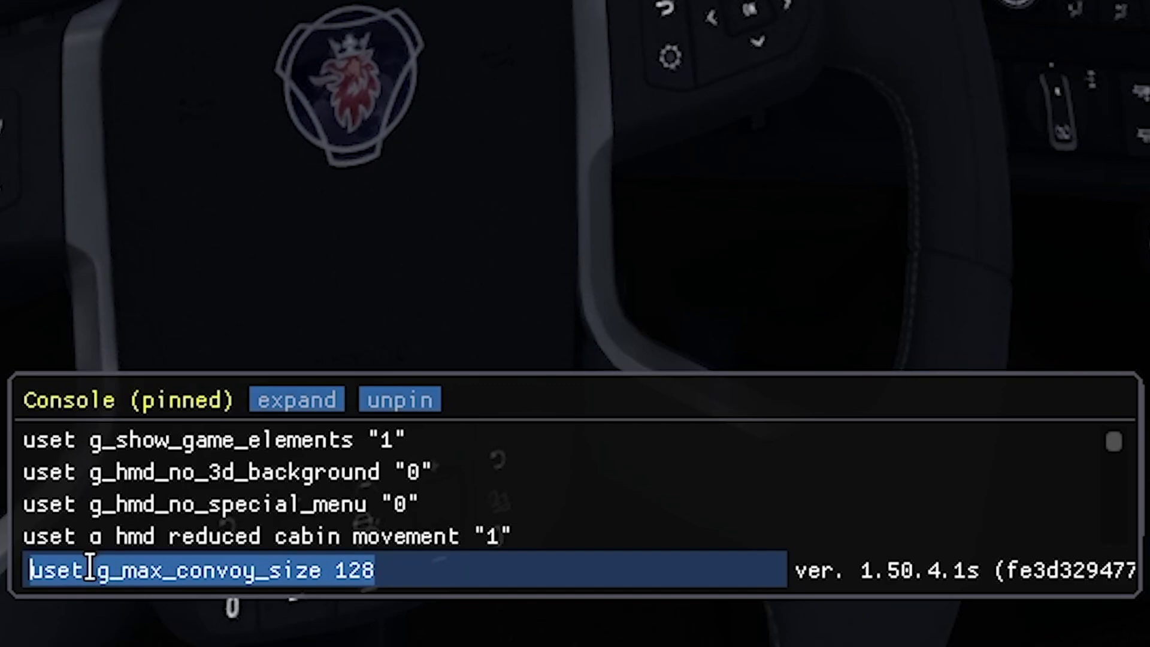
pyautogui.click(475, 567)
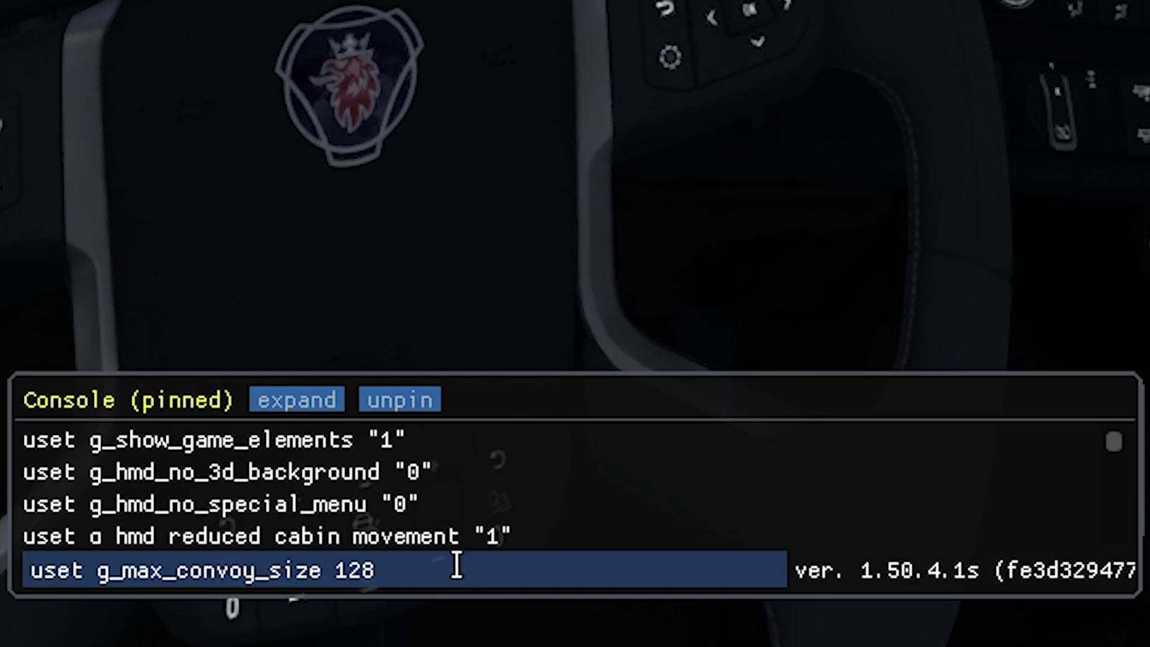
pyautogui.moveTo(417, 566); pyautogui.dragTo(29, 569)
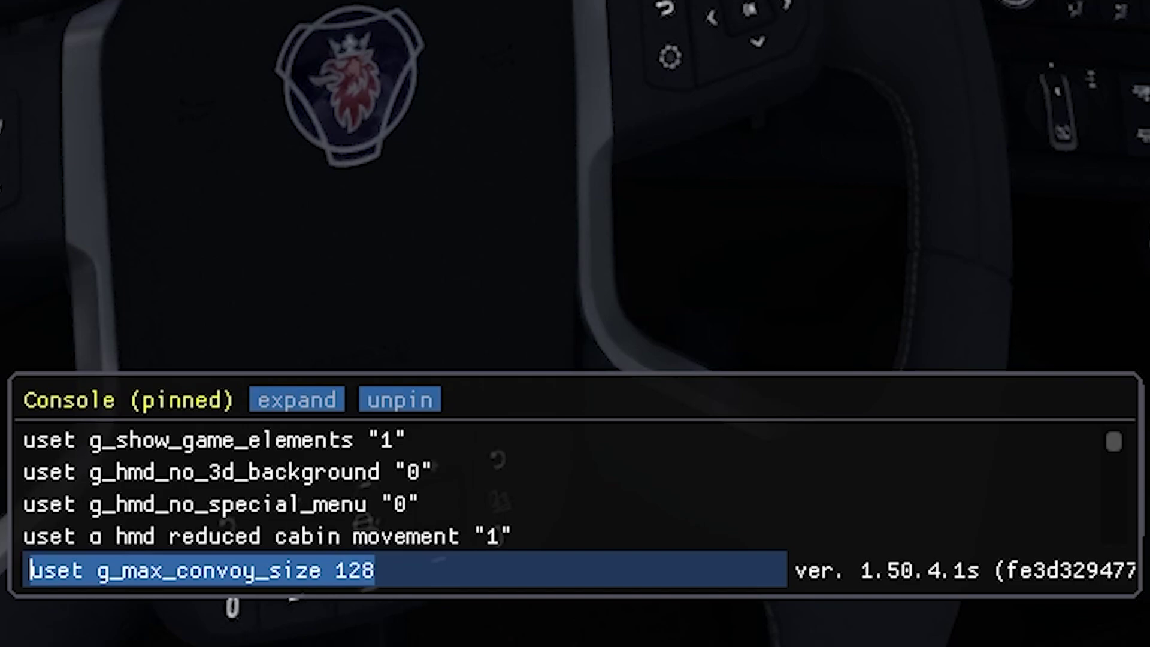
pyautogui.click(556, 579)
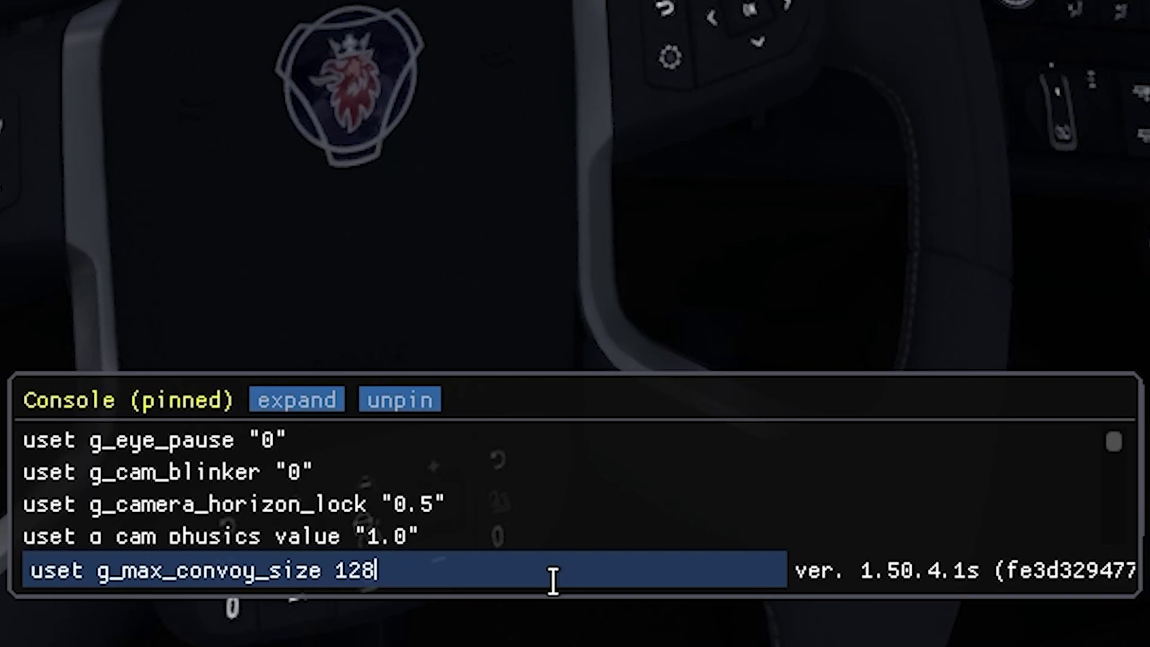
pyautogui.press('Return')
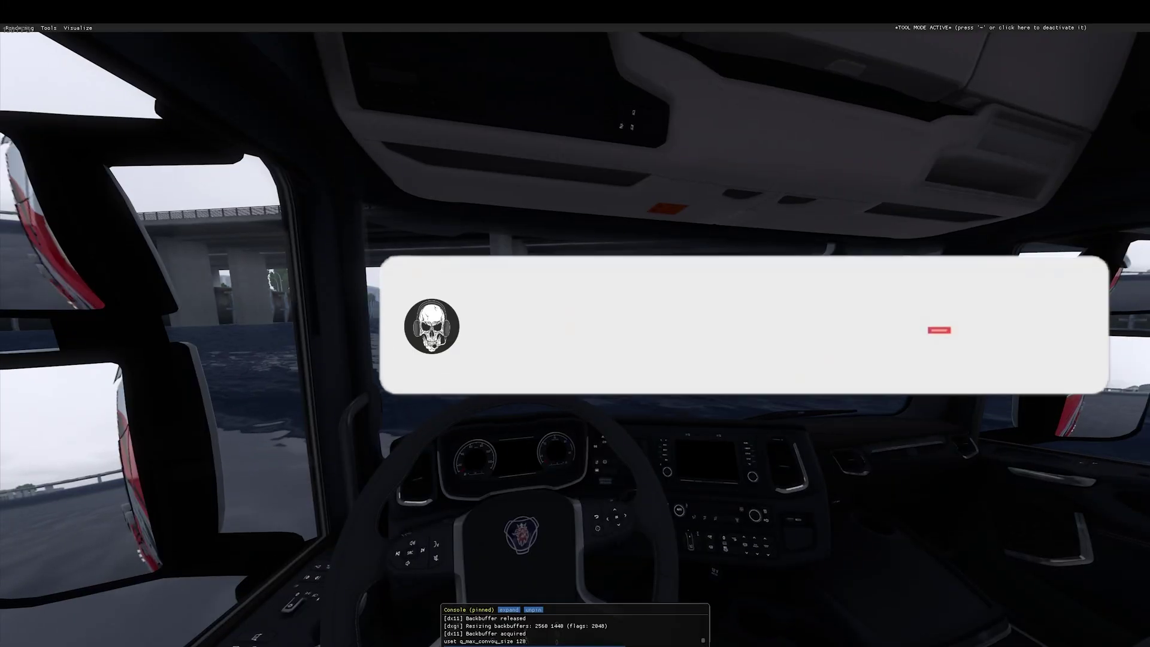
pyautogui.press('`')
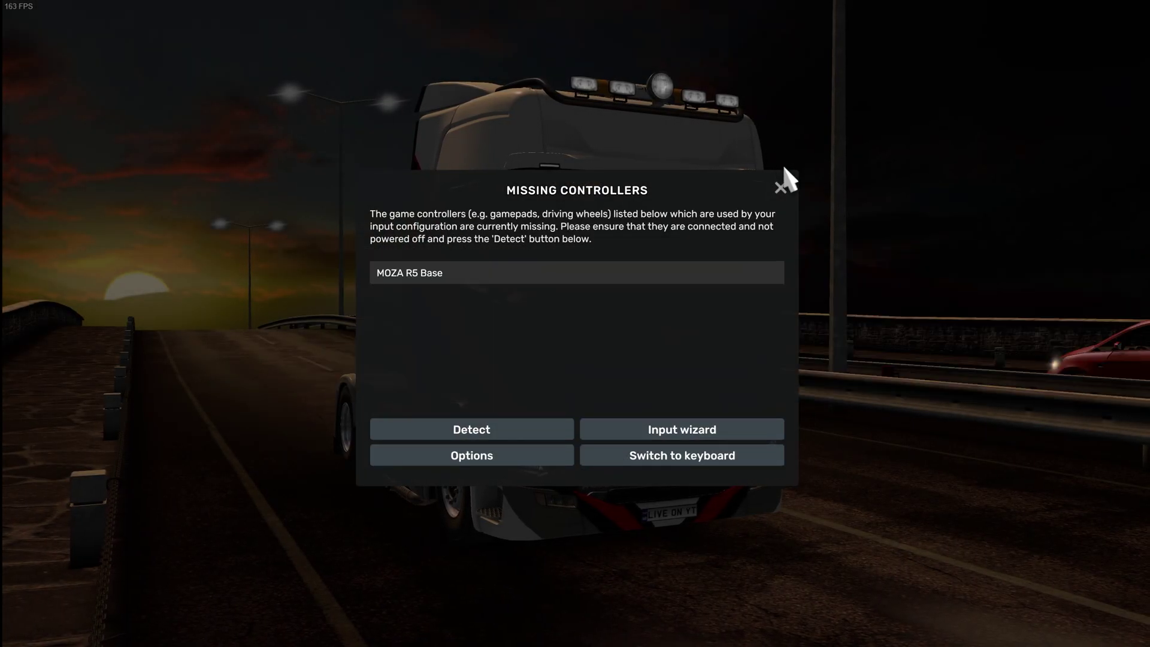
# Dismiss the controller notice, open the Convoy Lobby, and select the tgc dedicated server session.
pyautogui.click(772, 193)
pyautogui.moveTo(472, 590)
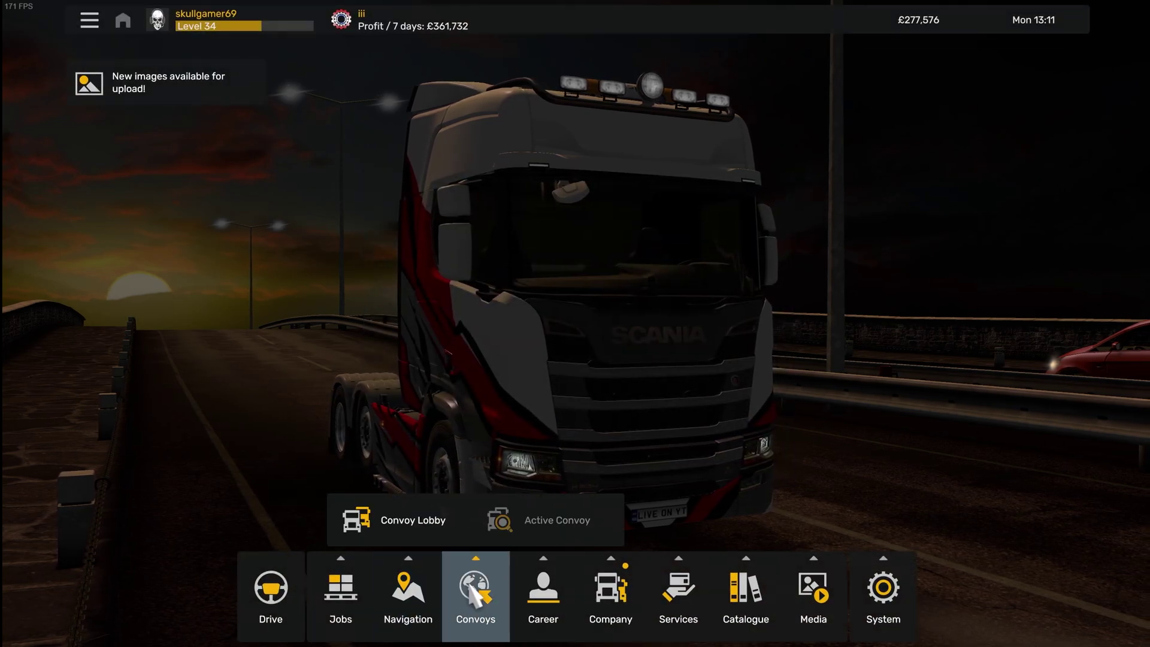
pyautogui.click(404, 524)
pyautogui.click(597, 418)
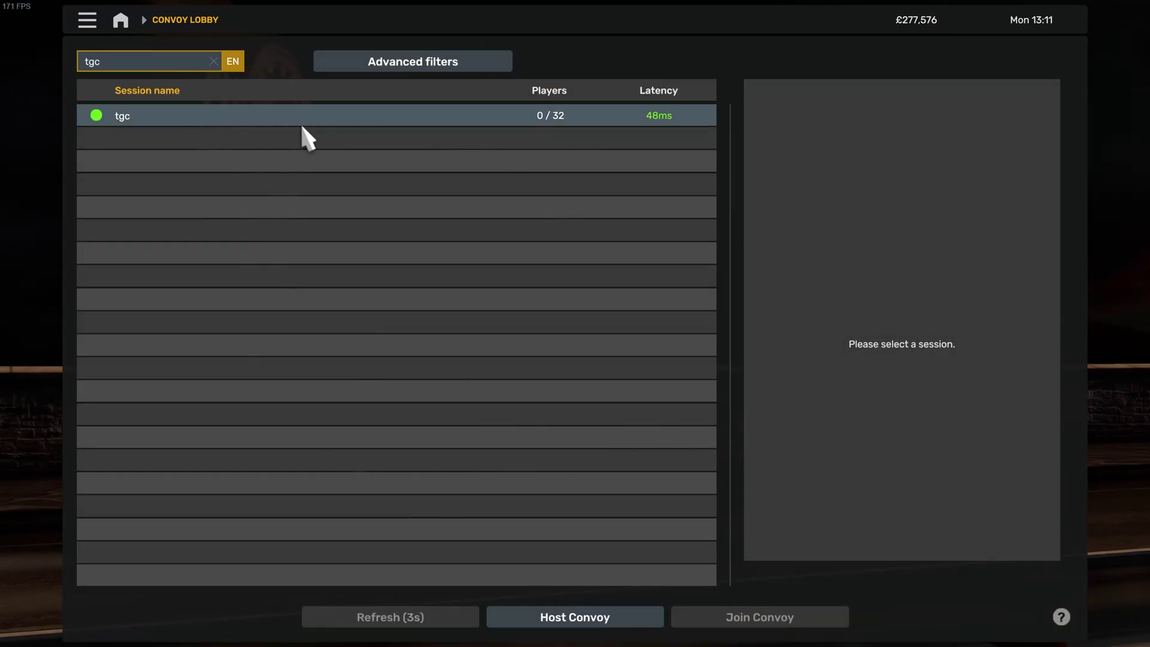
pyautogui.click(301, 122)
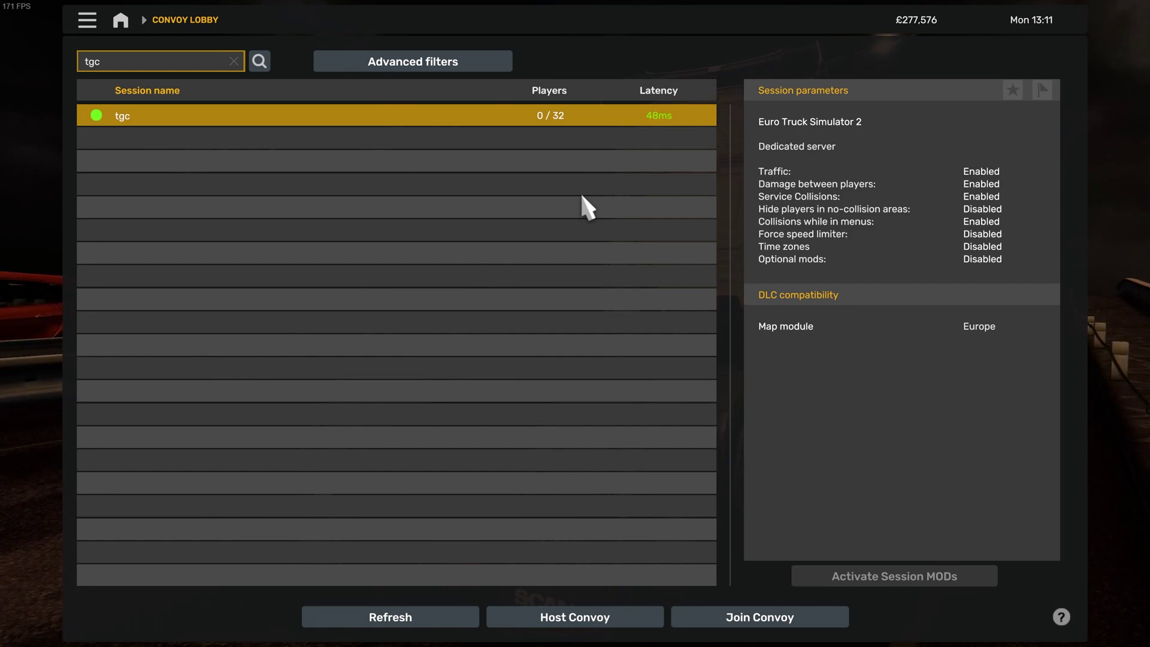
# Host a new convoy, lowering Maximum players from 128 to 124, and confirm.
pyautogui.click(577, 623)
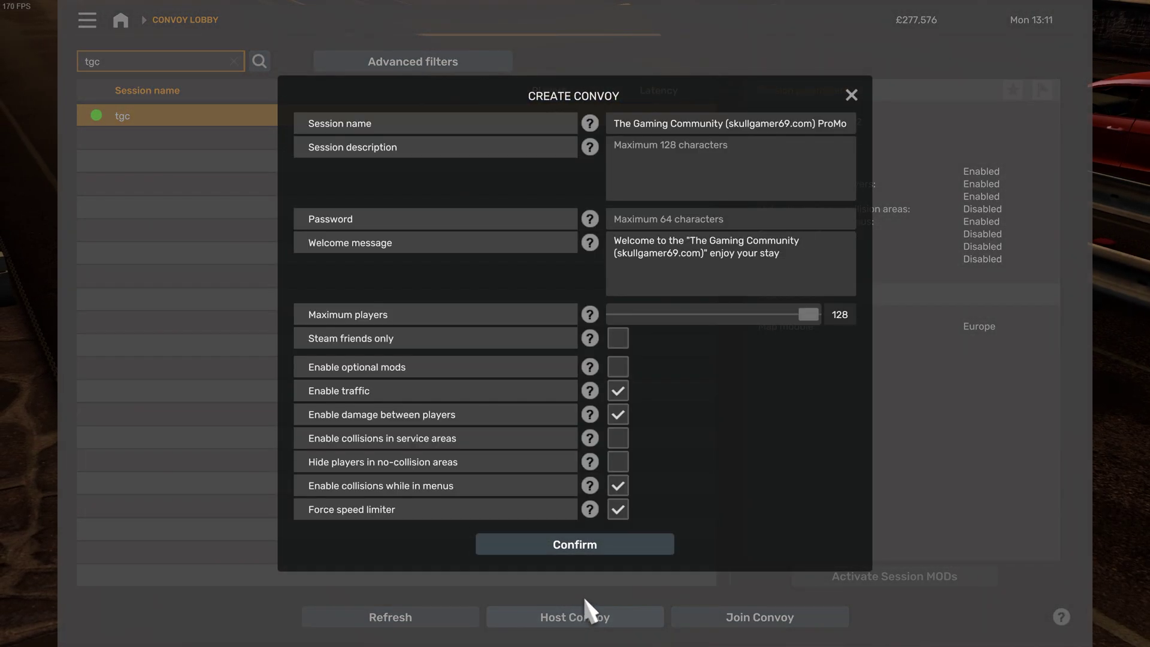
pyautogui.moveTo(810, 324)
pyautogui.mouseDown()
pyautogui.moveTo(650, 326)
pyautogui.moveTo(802, 329)
pyautogui.mouseUp()
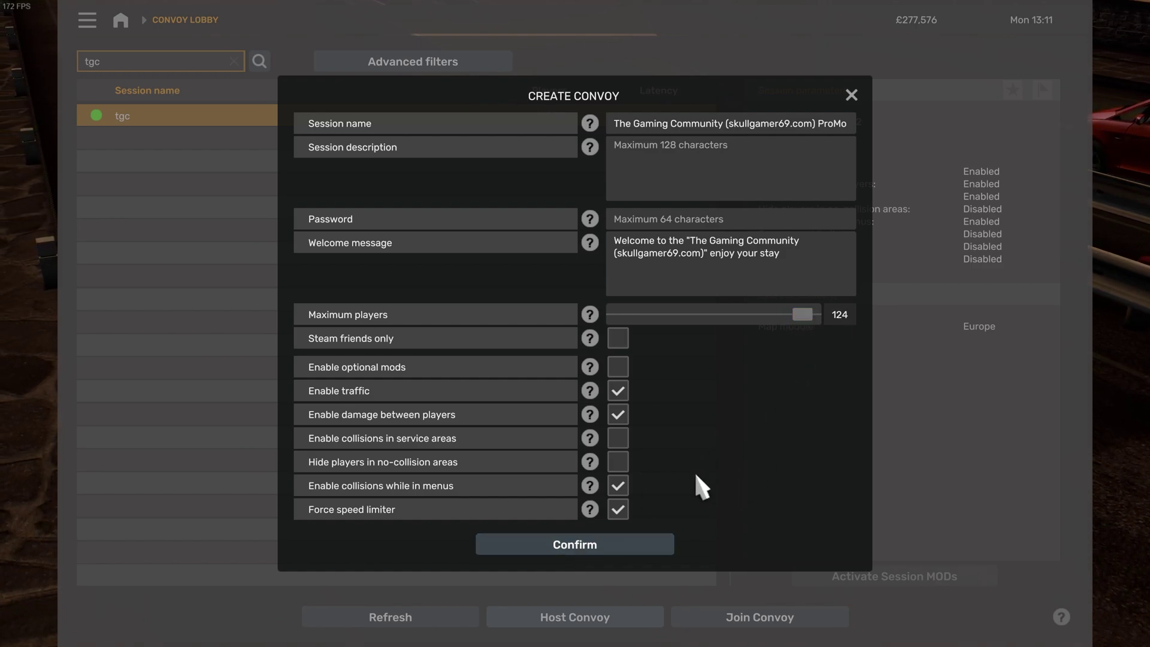
pyautogui.click(547, 543)
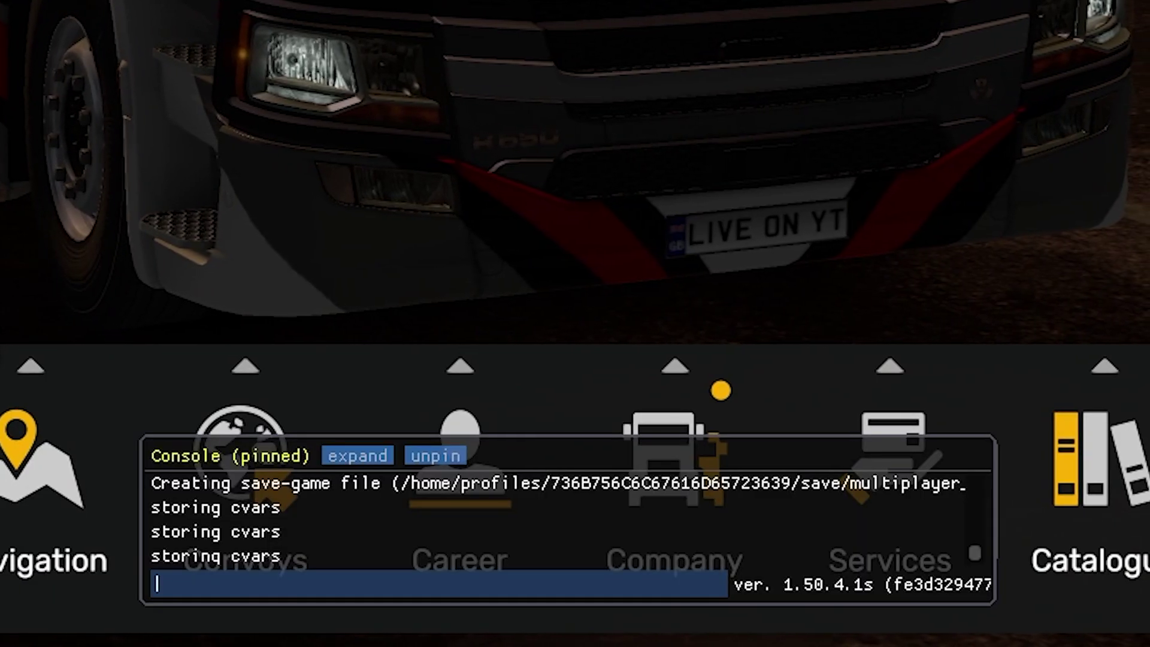
# Recall export_server_packages from the console history and run it.
pyautogui.press('Up')
pyautogui.press('Up')
pyautogui.press('Up')
pyautogui.press('Up')
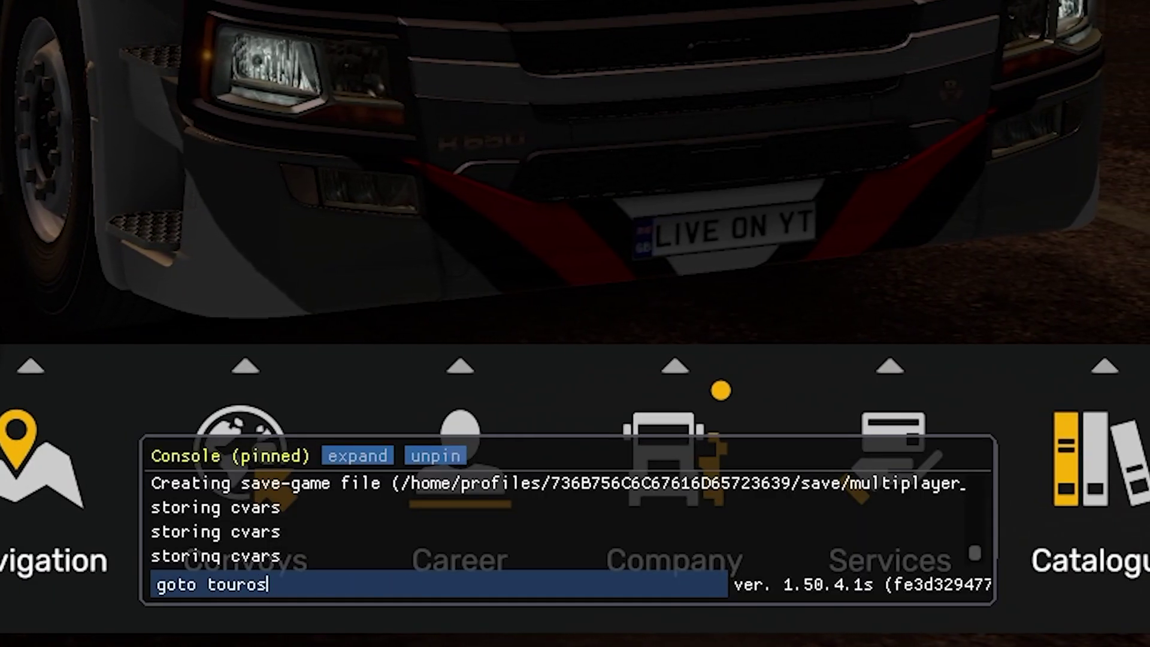
pyautogui.press('Up')
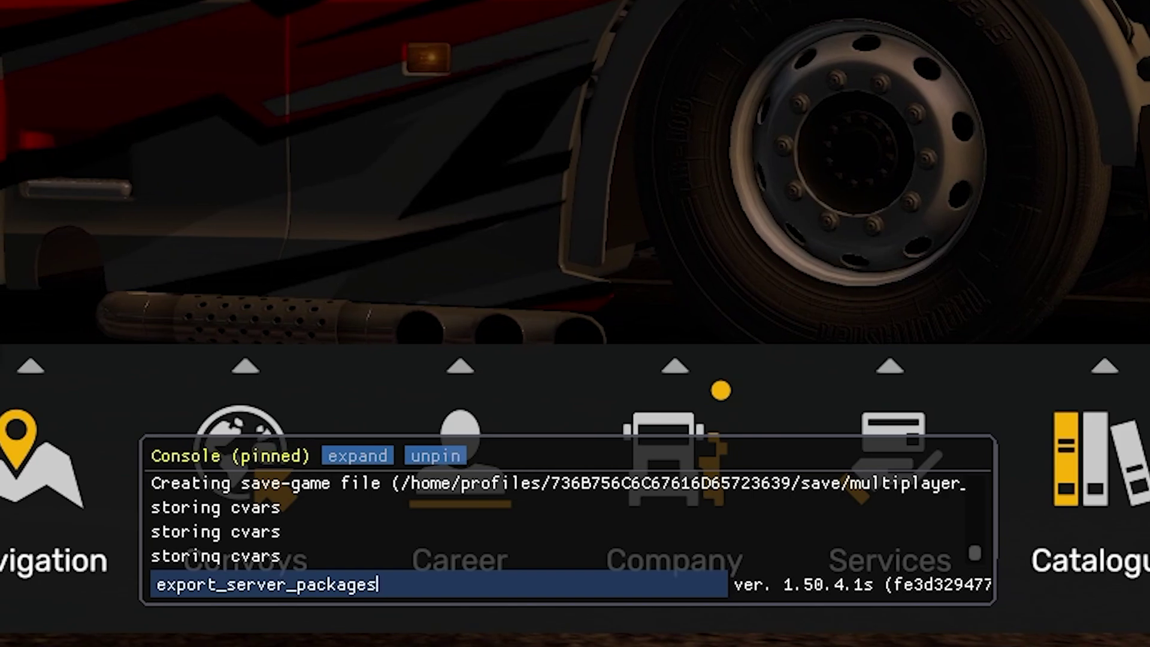
pyautogui.press('Return')
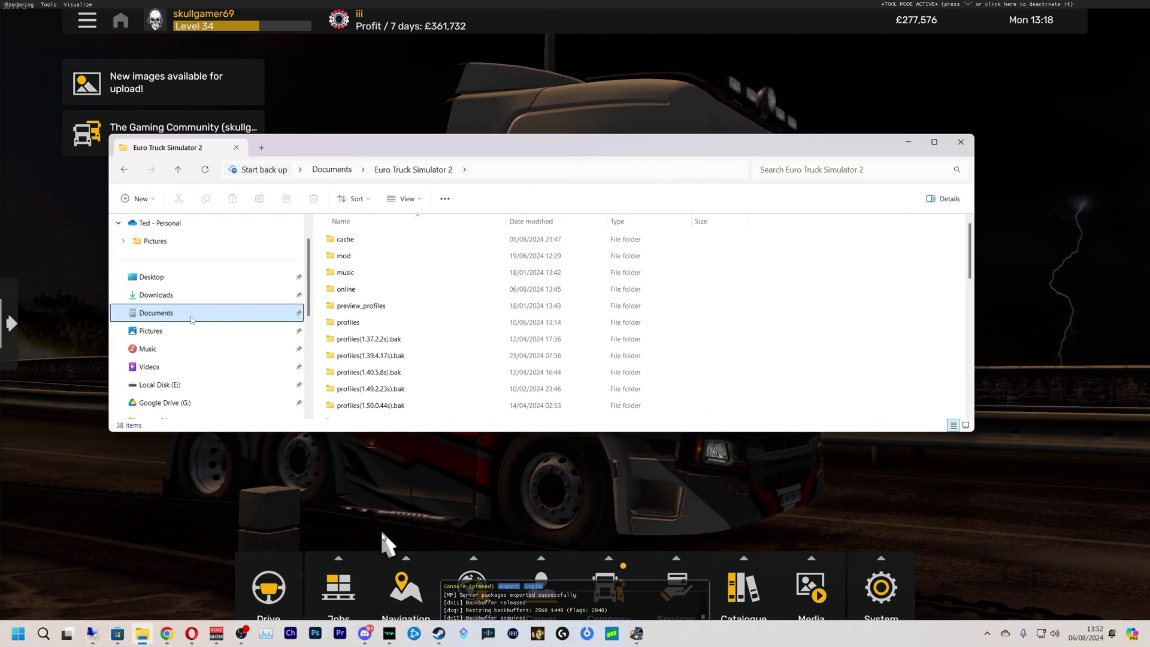
# In Documents > Euro Truck Simulator 2, select server_packages.dat and server_packages.sii for copying.
pyautogui.click(198, 320)
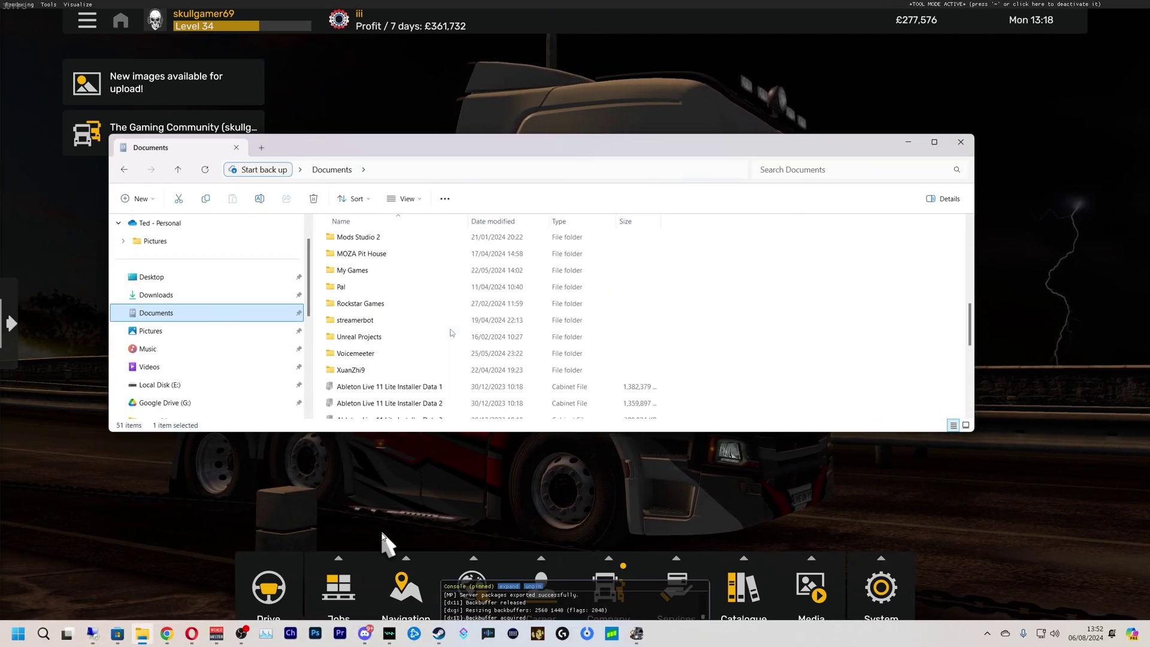
pyautogui.doubleClick(432, 270)
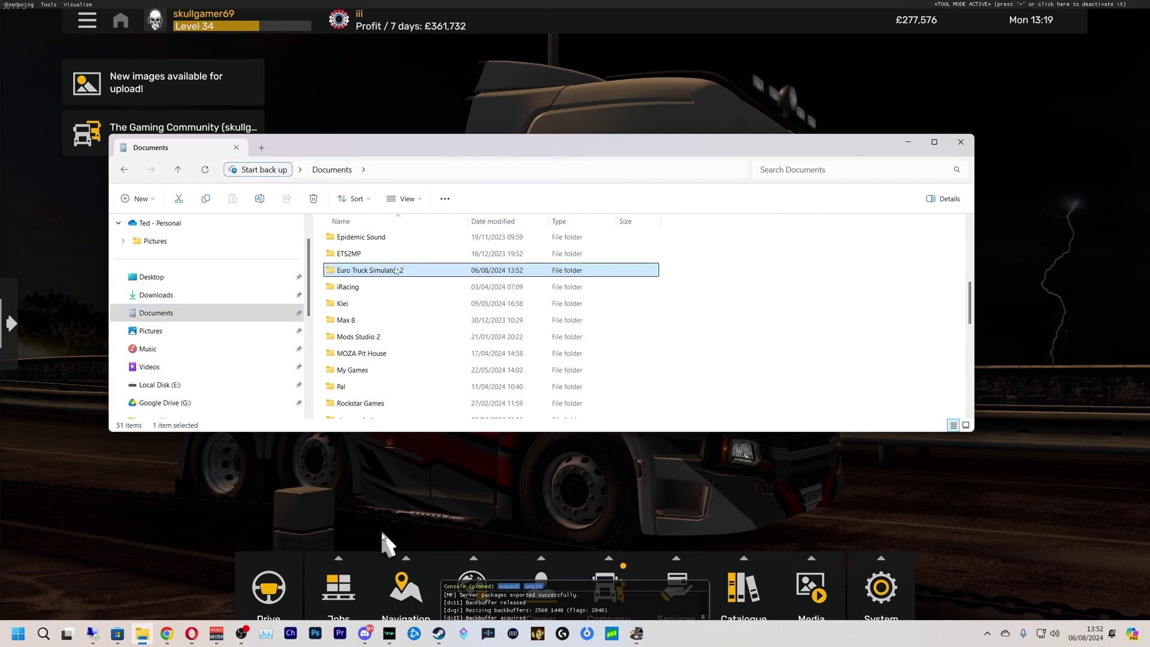
pyautogui.scroll(-9, 432, 297)
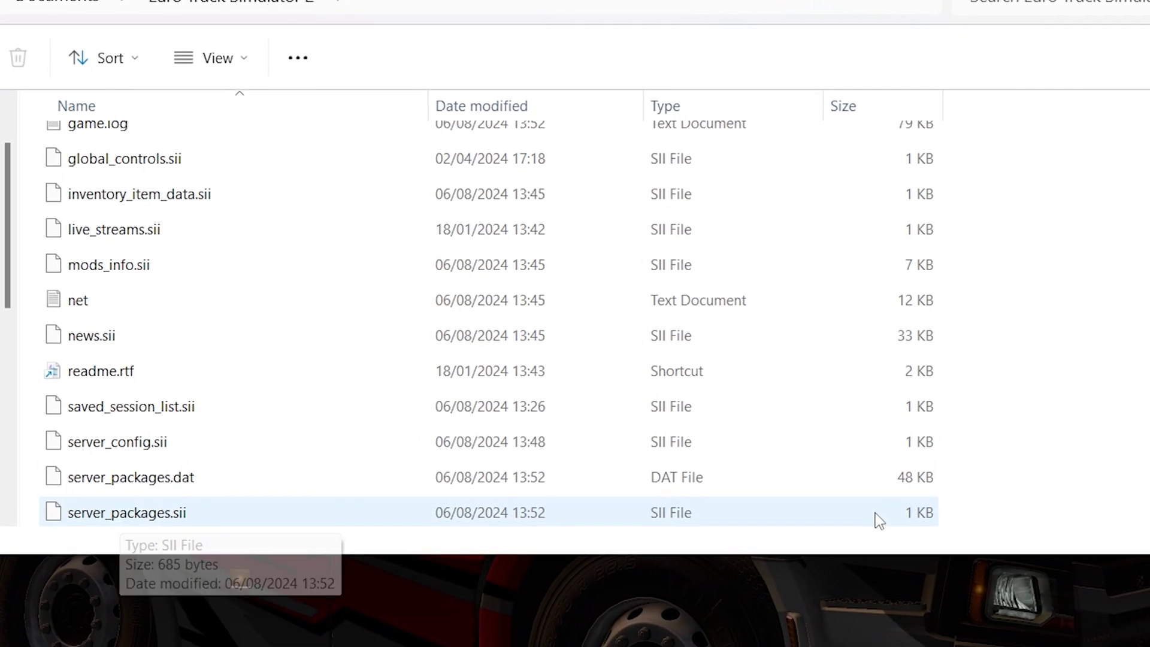
pyautogui.moveTo(954, 506); pyautogui.dragTo(375, 480)
pyautogui.rightClick(359, 478)
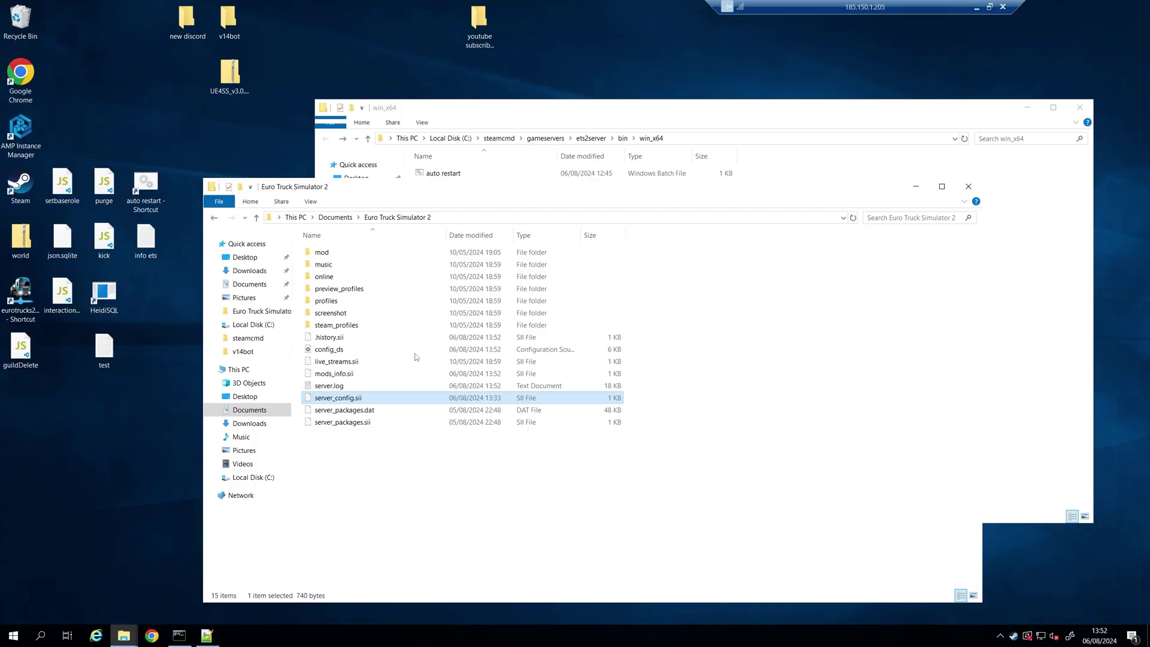
# Paste the package files into the VPS game folder, replacing both server_packages.dat and server_packages.sii.
pyautogui.click(372, 479)
pyautogui.rightClick(365, 466)
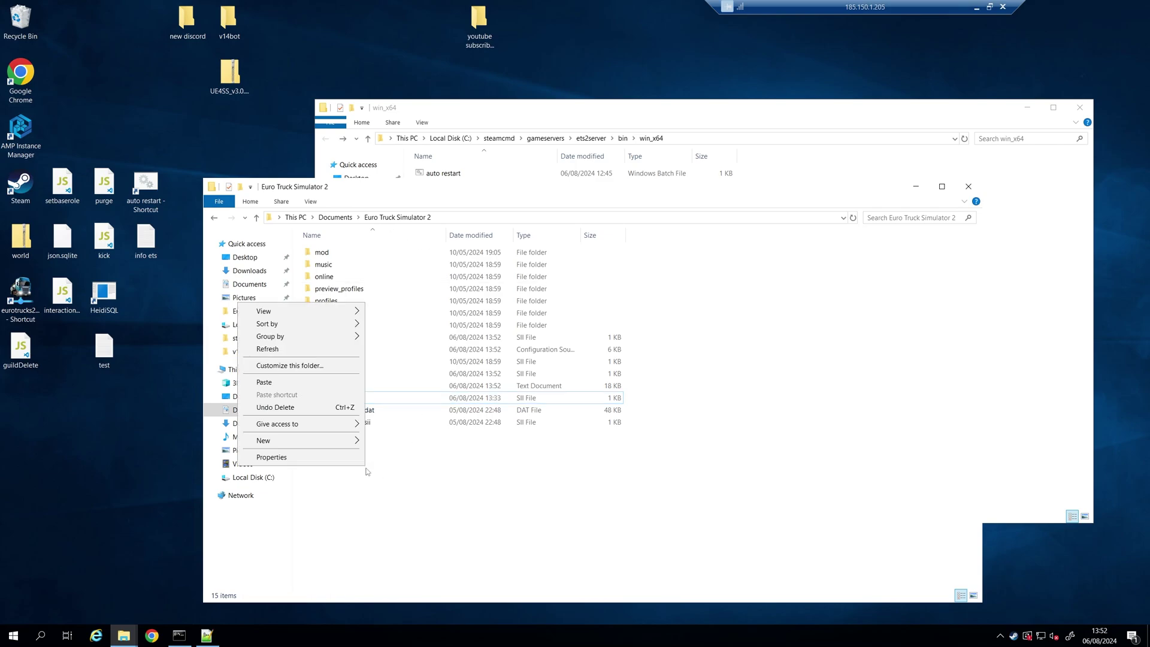
pyautogui.click(292, 382)
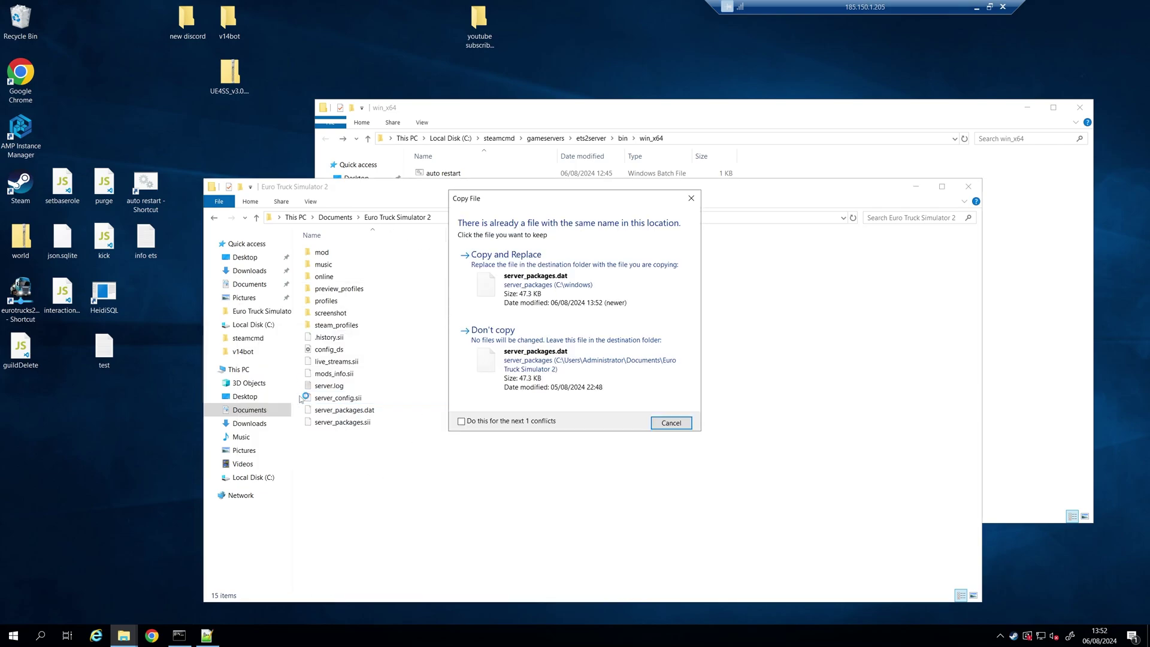
pyautogui.click(544, 285)
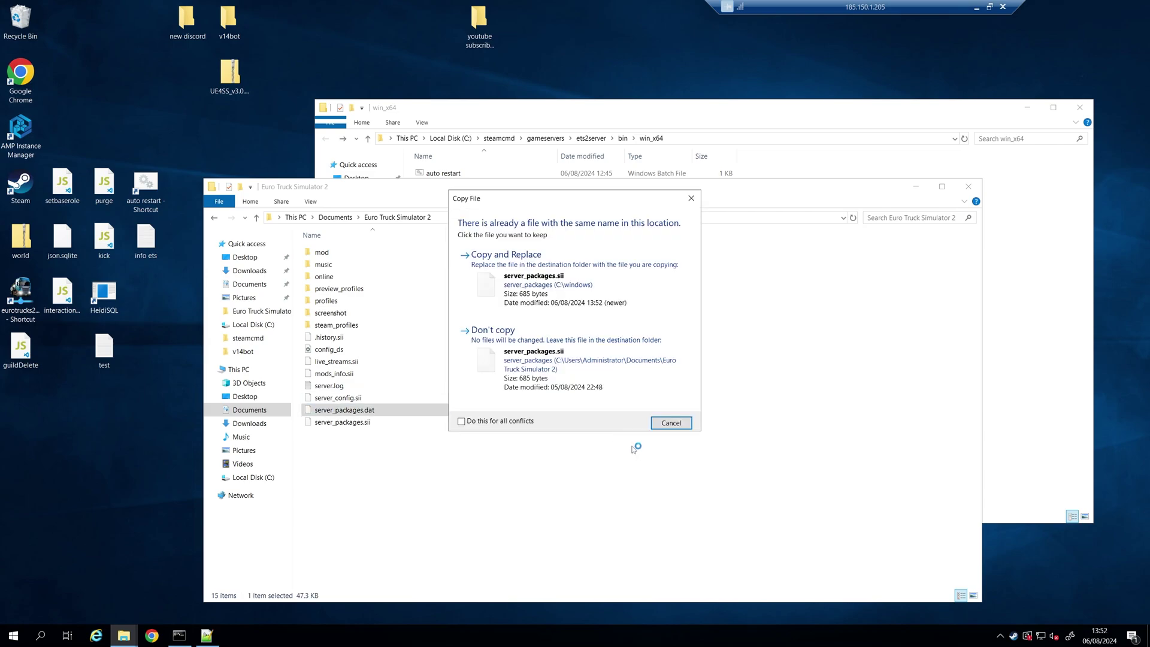
pyautogui.click(558, 296)
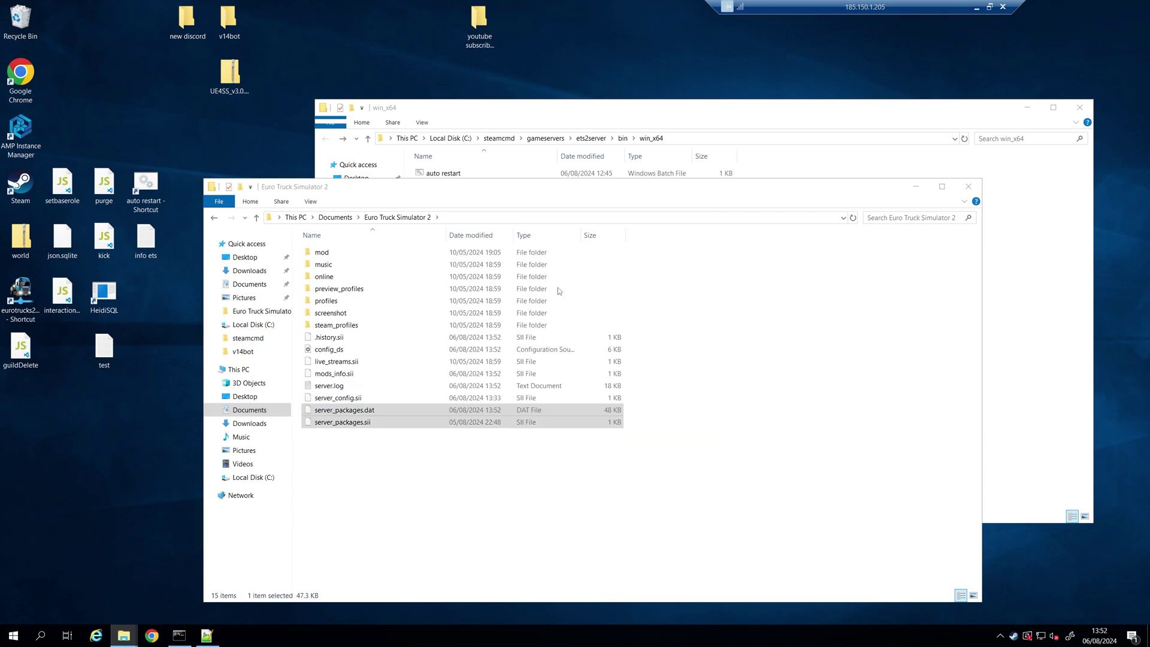
pyautogui.click(502, 486)
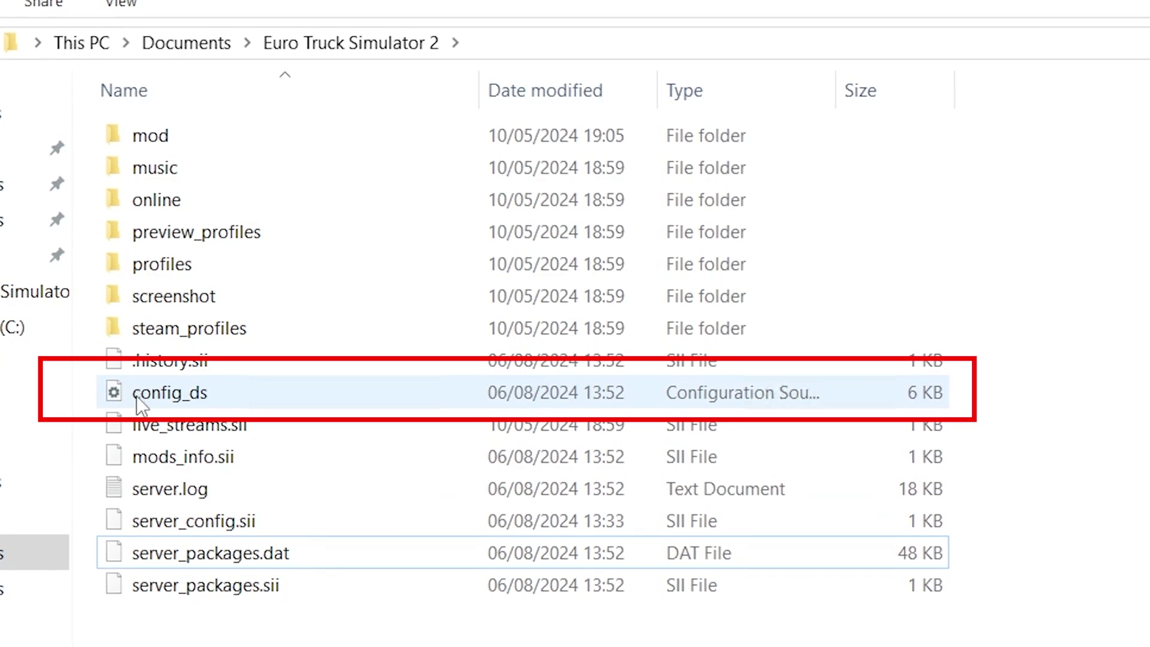
# Set g_max_convoy_size to "124" in config_ds.cfg in Notepad++ and save it.
pyautogui.rightClick(174, 407)
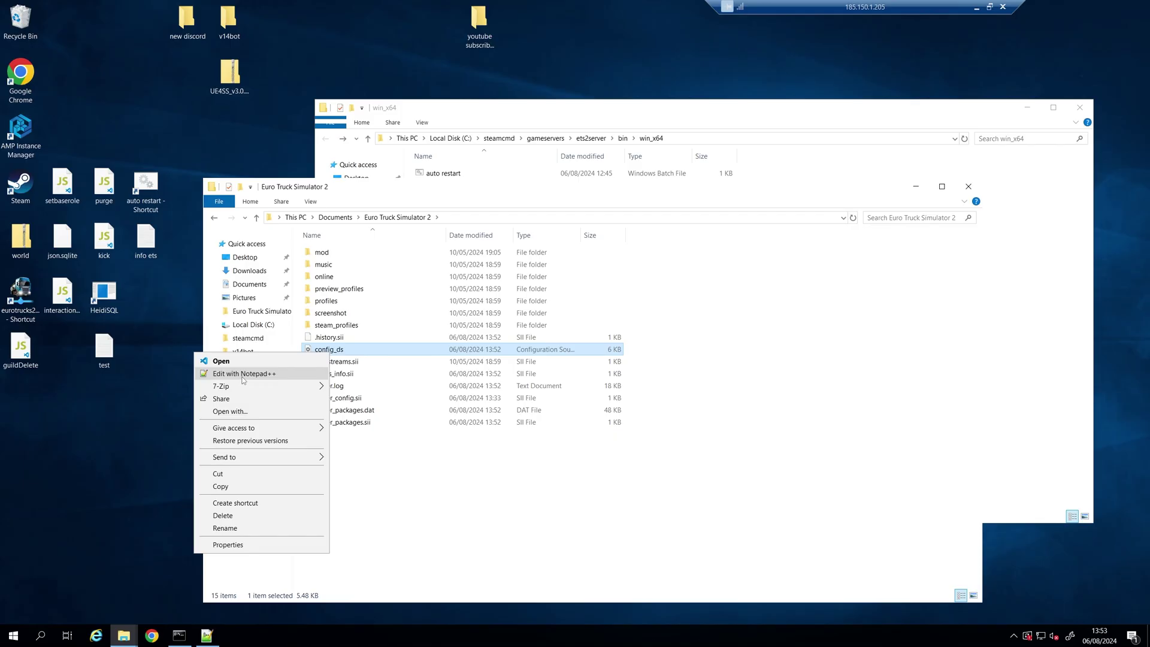
pyautogui.click(244, 378)
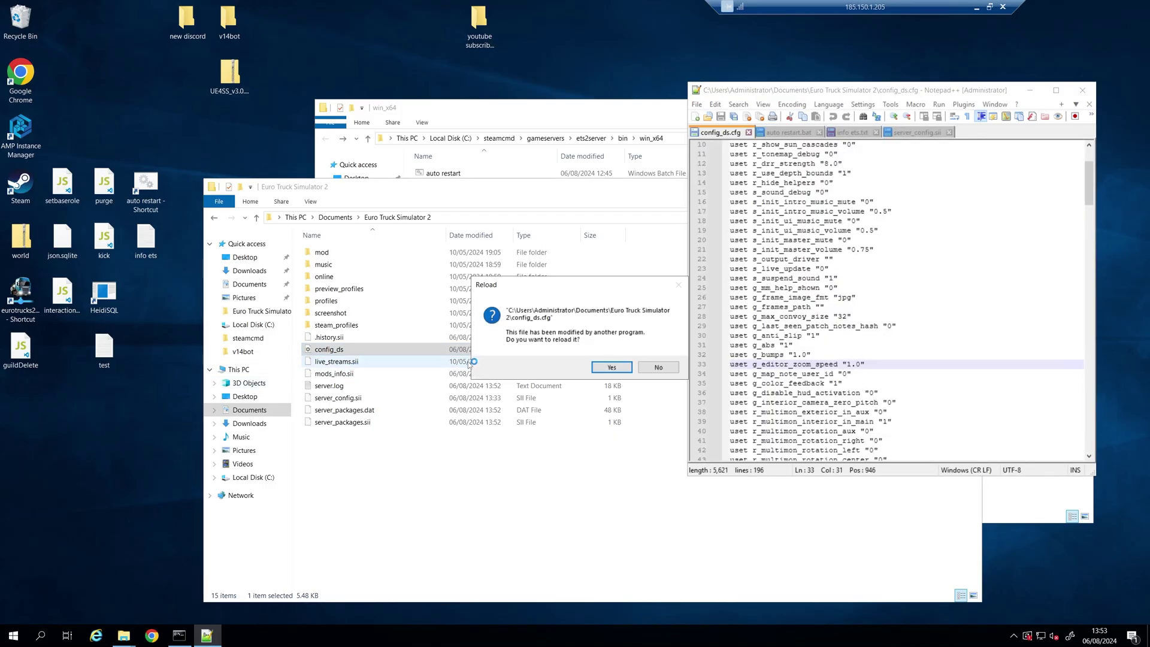
pyautogui.click(671, 367)
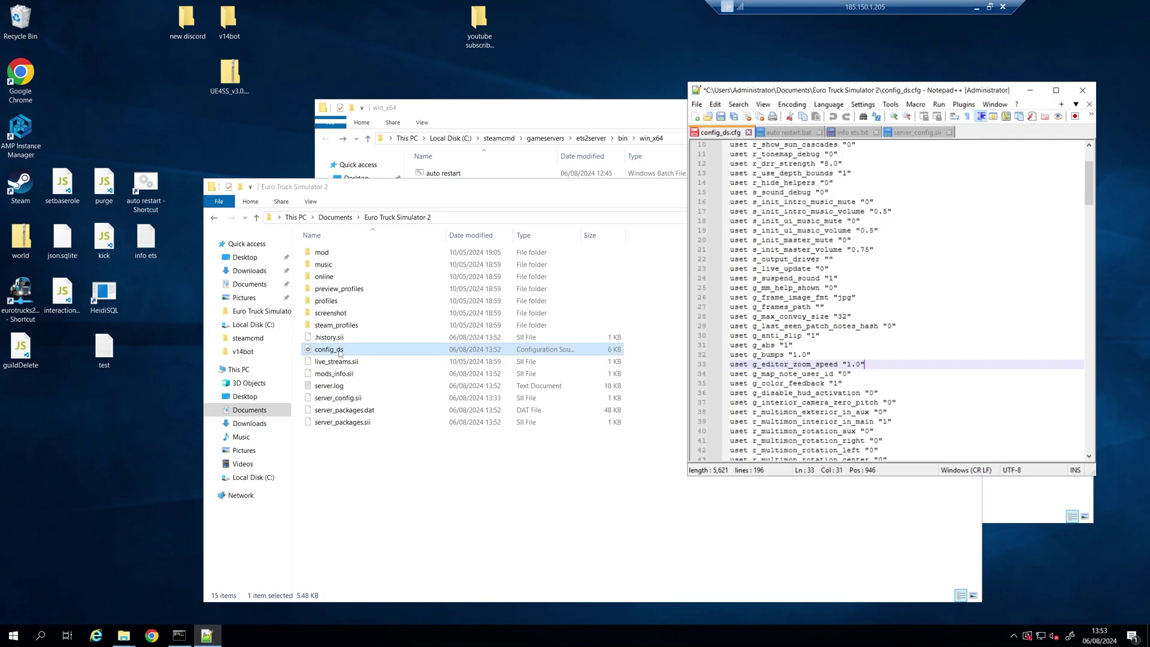
pyautogui.scroll(3, 830, 296)
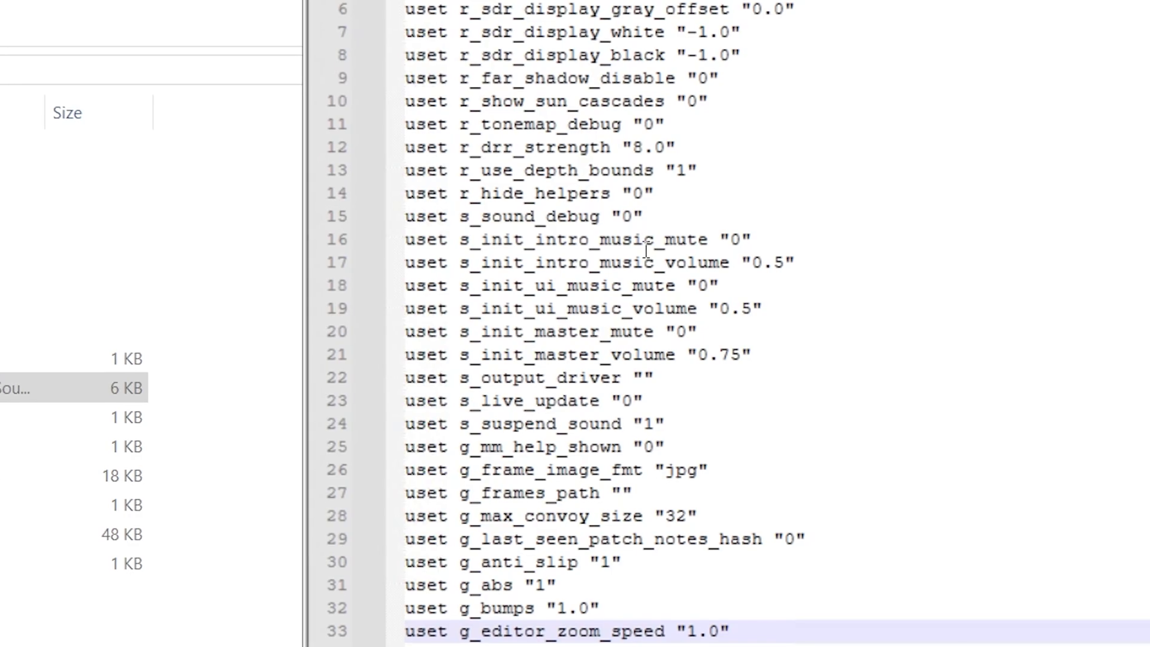
pyautogui.scroll(-4, 836, 291)
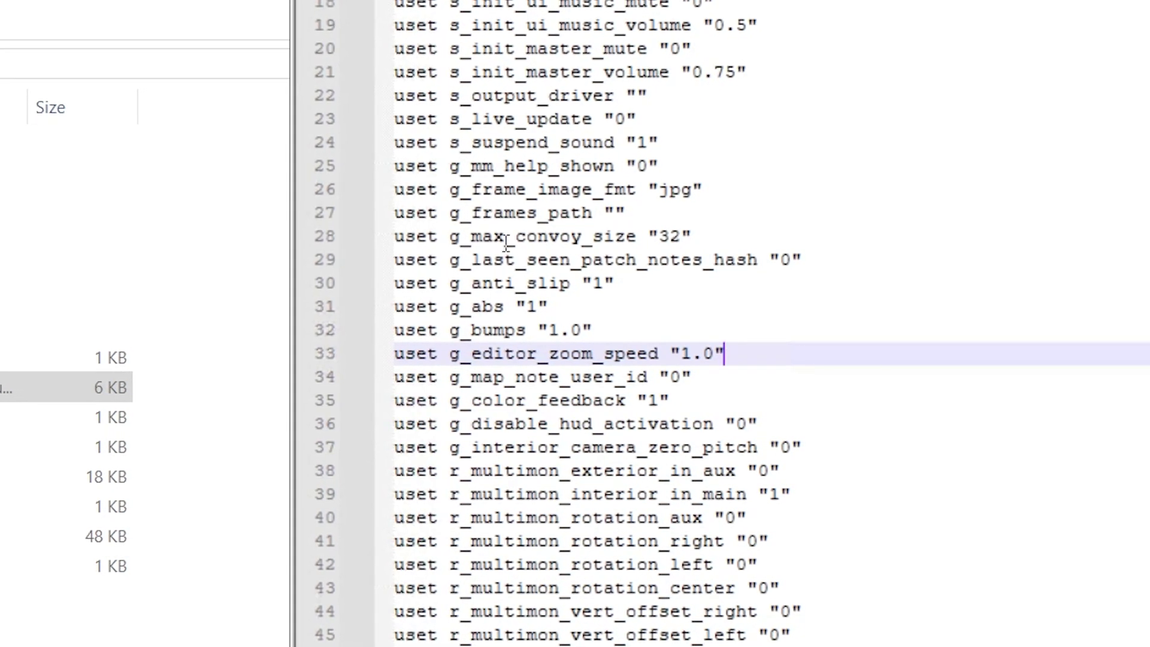
pyautogui.moveTo(681, 235); pyautogui.dragTo(668, 235)
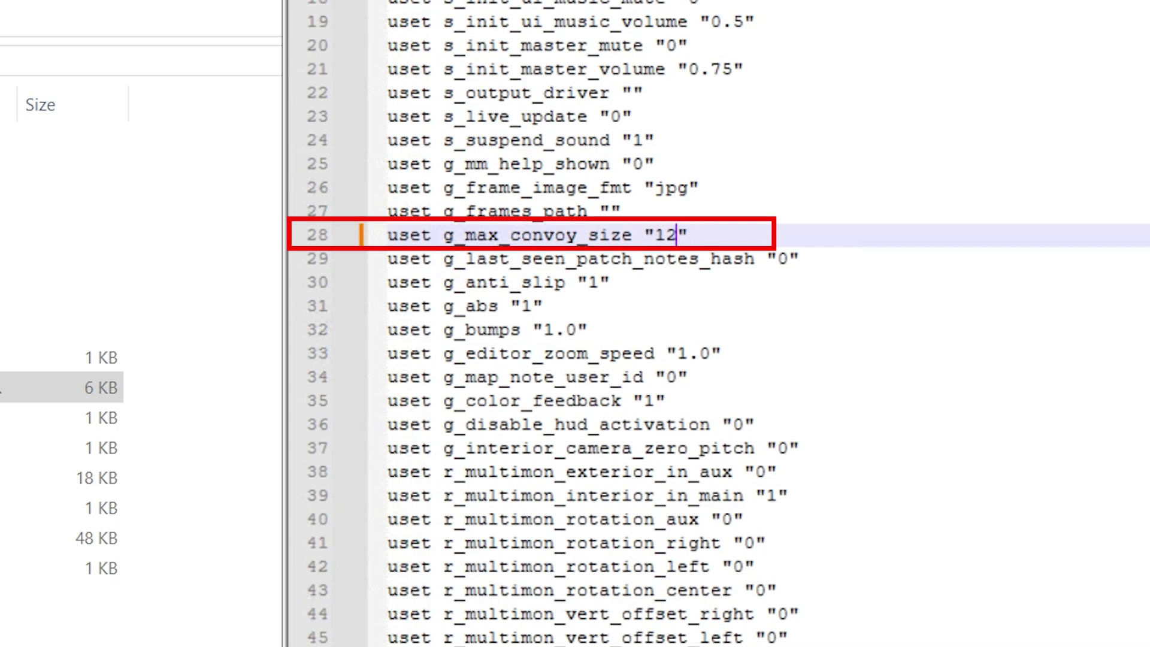
pyautogui.click(722, 117)
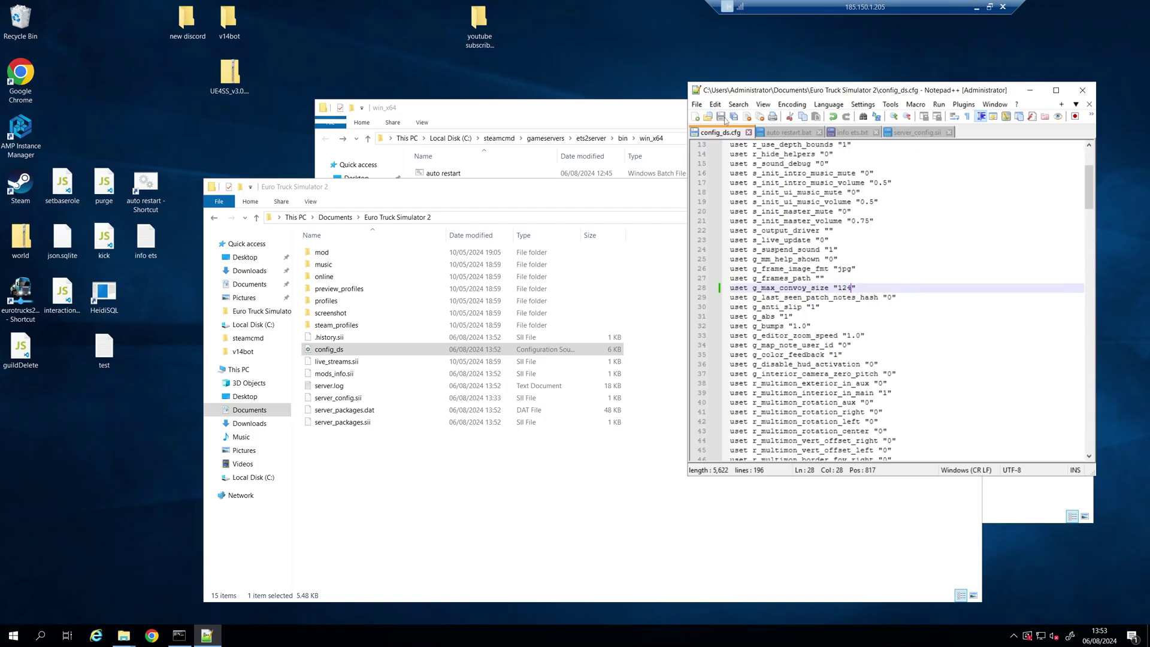
# Mark the config_ds file as Read-only in its Properties.
pyautogui.click(340, 351)
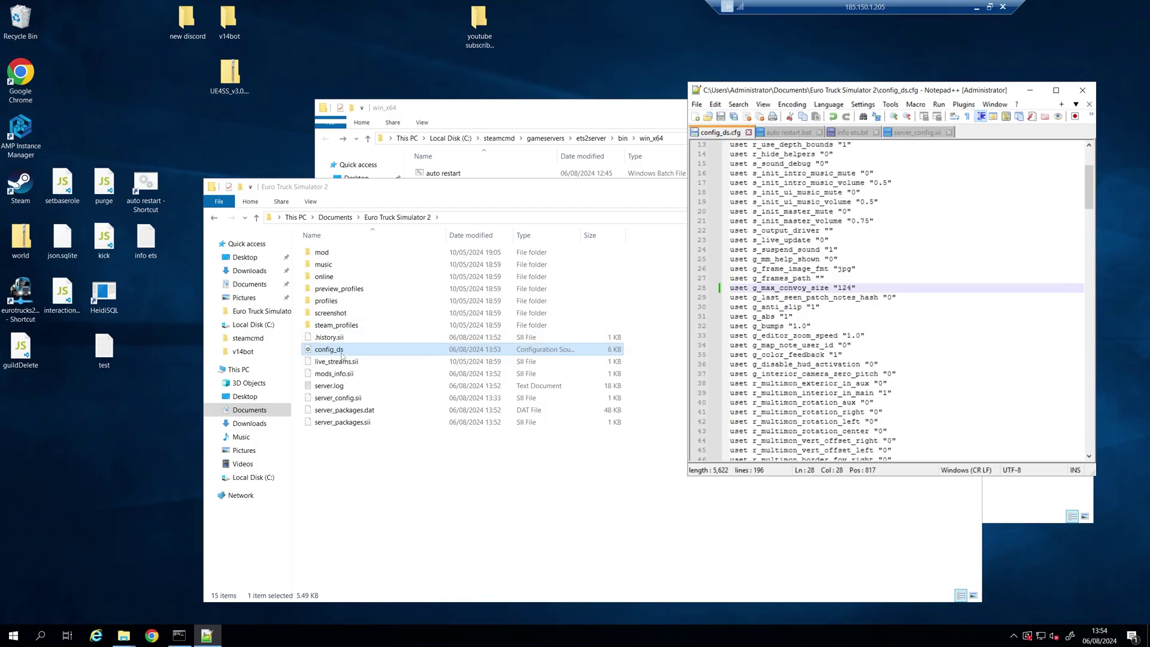
pyautogui.rightClick(344, 353)
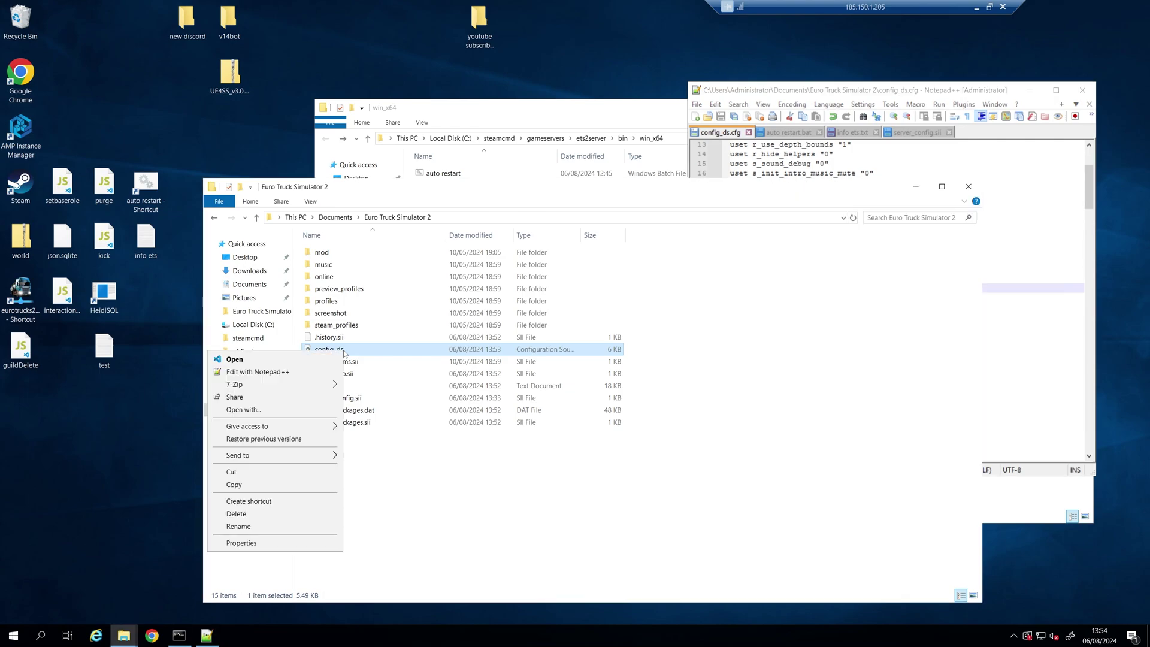
pyautogui.click(263, 543)
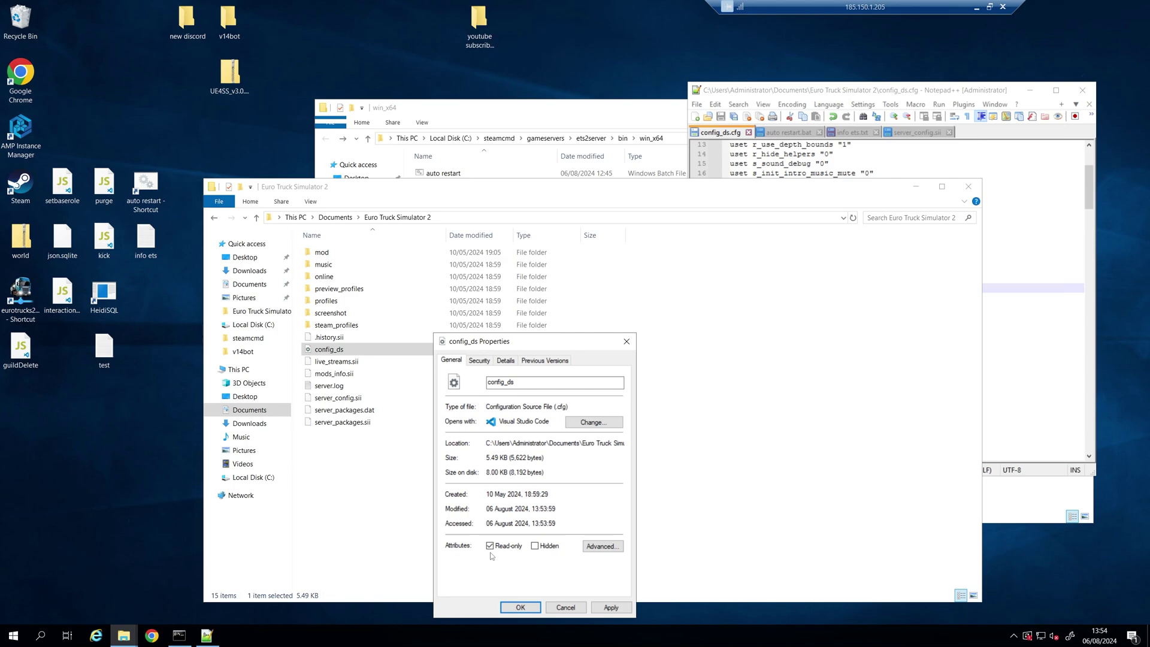
pyautogui.click(520, 607)
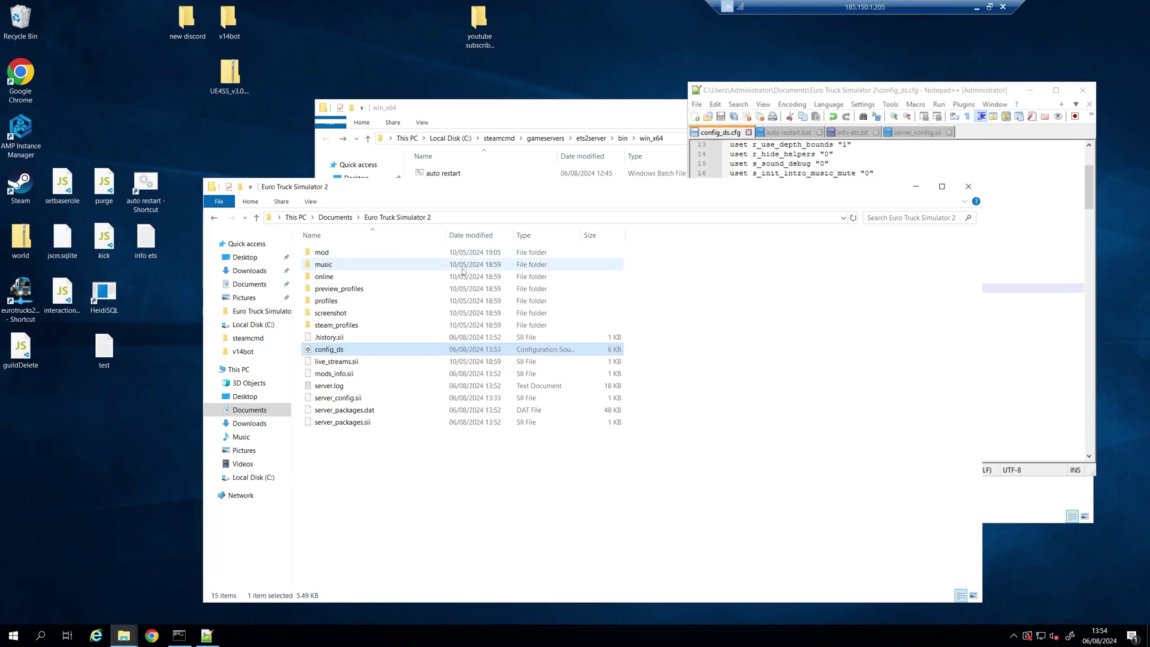
# Open server_config.sii in Notepad++ and change max_players from 32 to 124.
pyautogui.rightClick(342, 404)
pyautogui.click(300, 422)
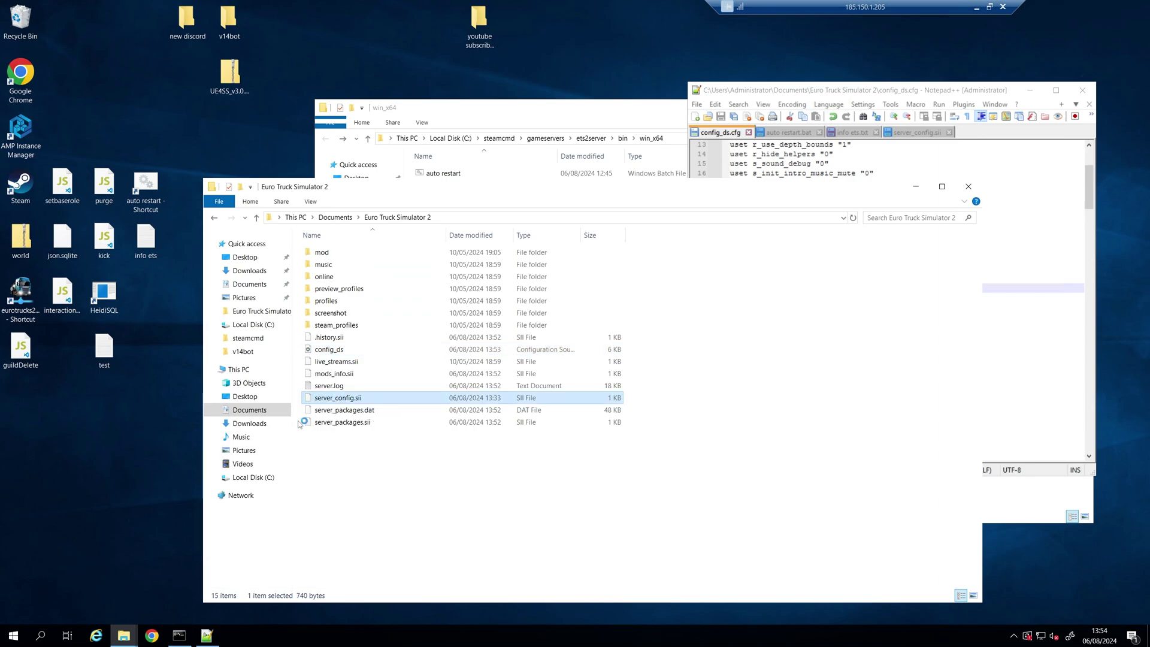
pyautogui.click(795, 212)
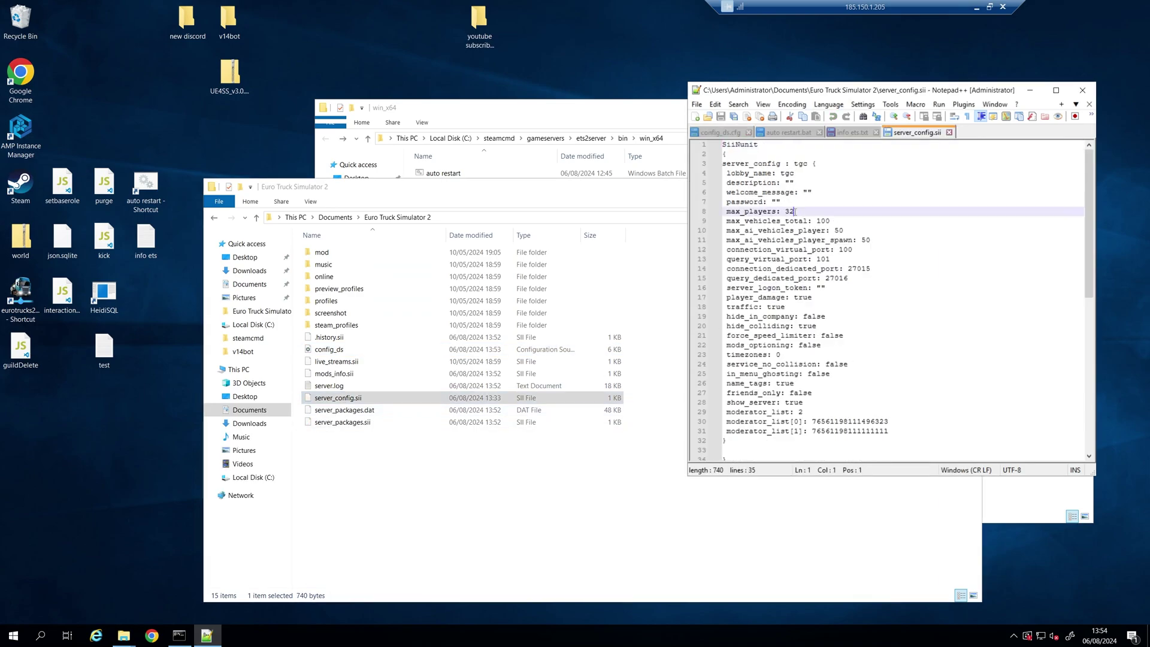
pyautogui.press('BackSpace')
pyautogui.press('BackSpace')
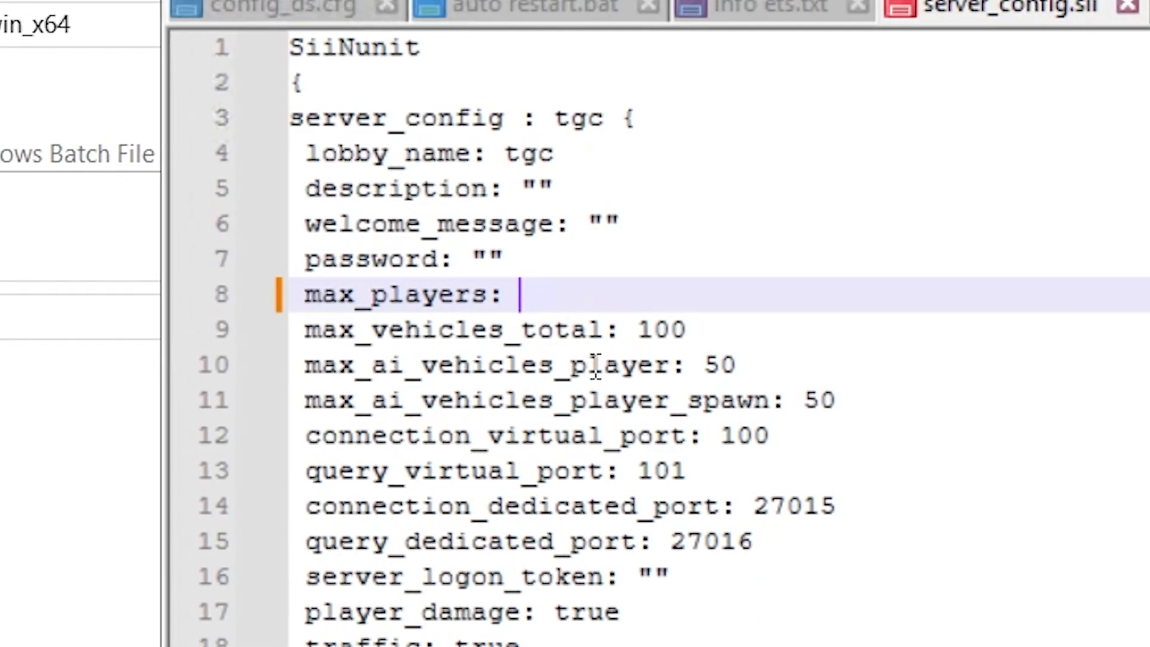
pyautogui.write('124')
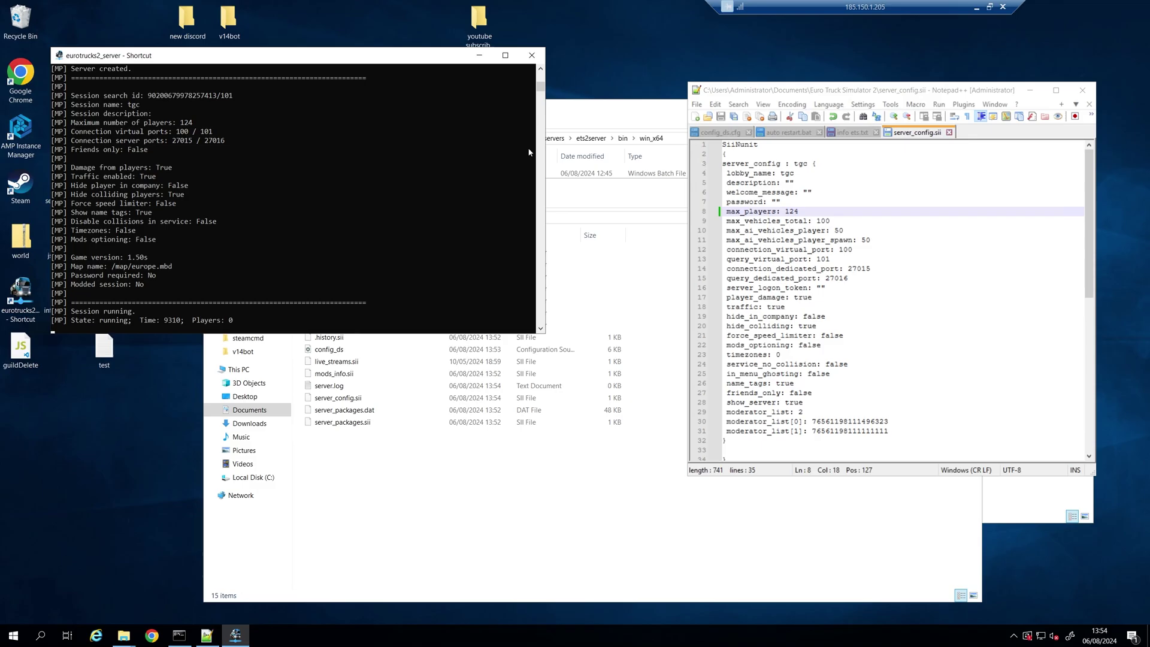
# Minimize the VPS remote session and return to the local game's hub.
pyautogui.click(989, 6)
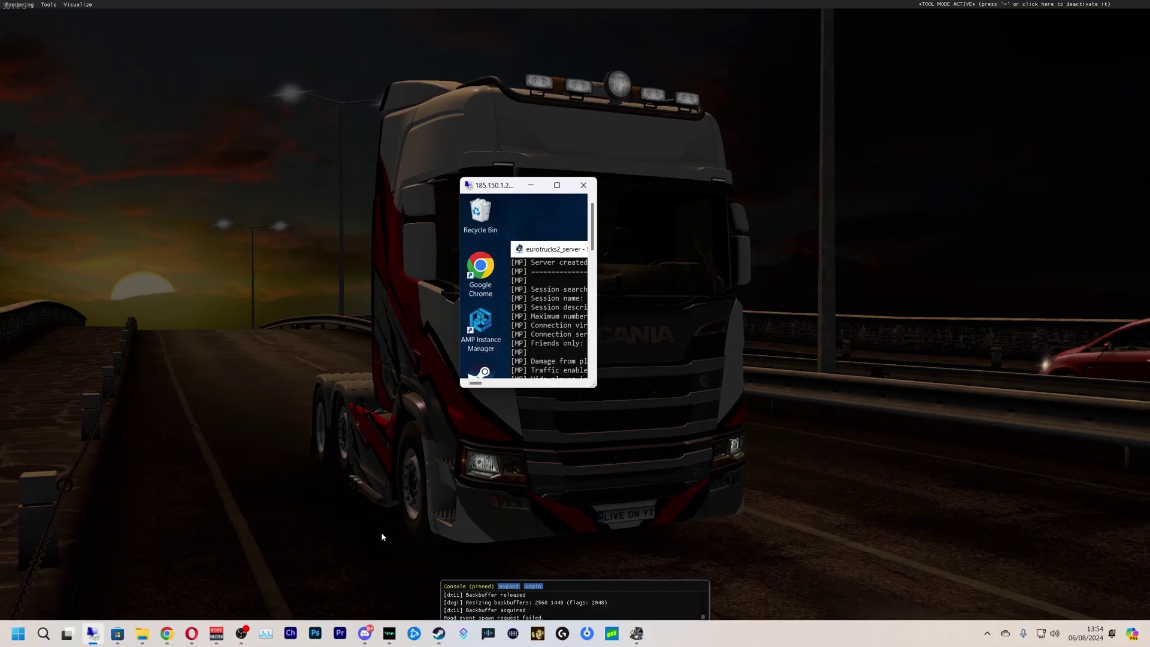
pyautogui.hotkey('alt', 'Tab')
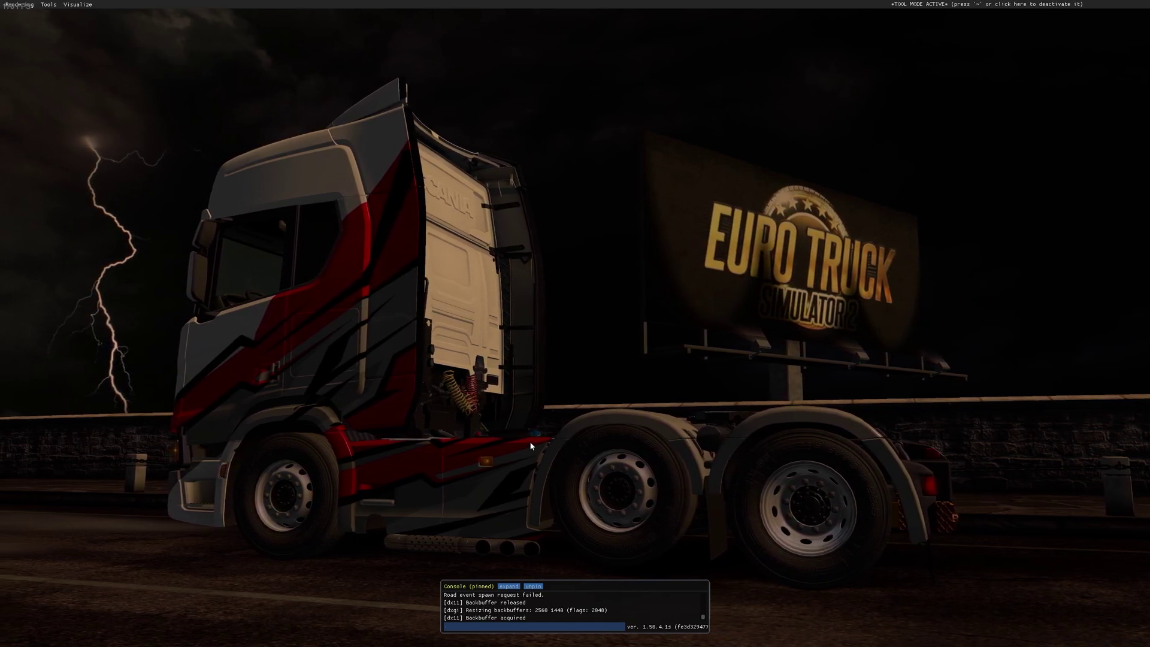
pyautogui.press('`')
# Find the tgc convoy in the Convoy Lobby, join it, dismiss both notices and start driving.
pyautogui.moveTo(474, 586)
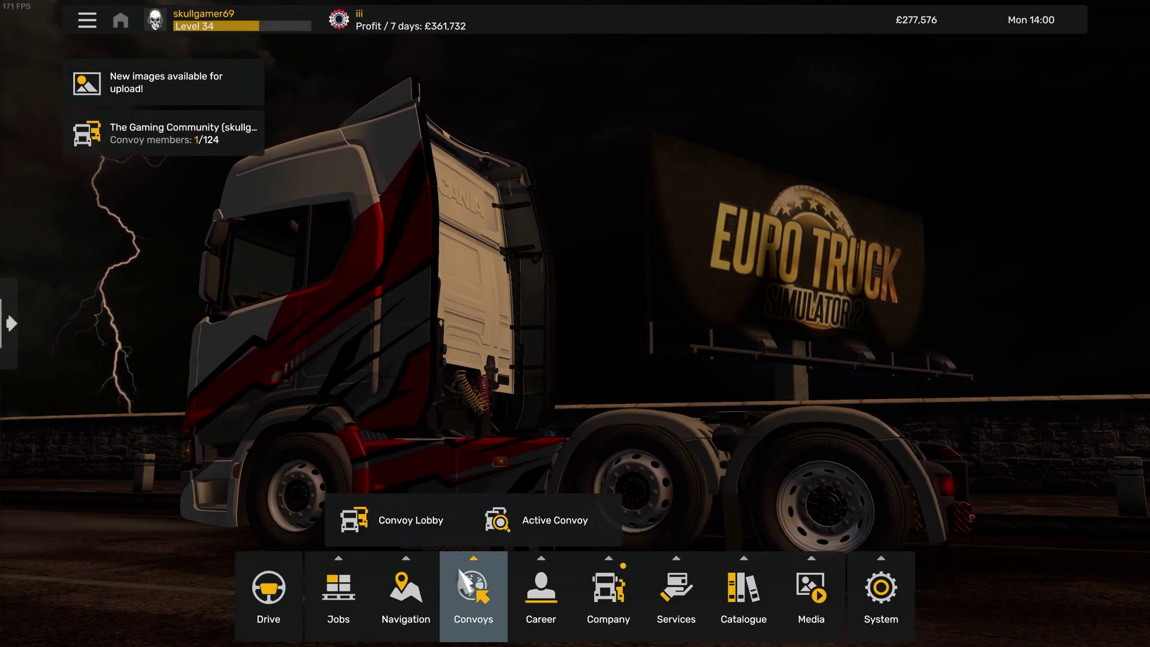
pyautogui.click(372, 516)
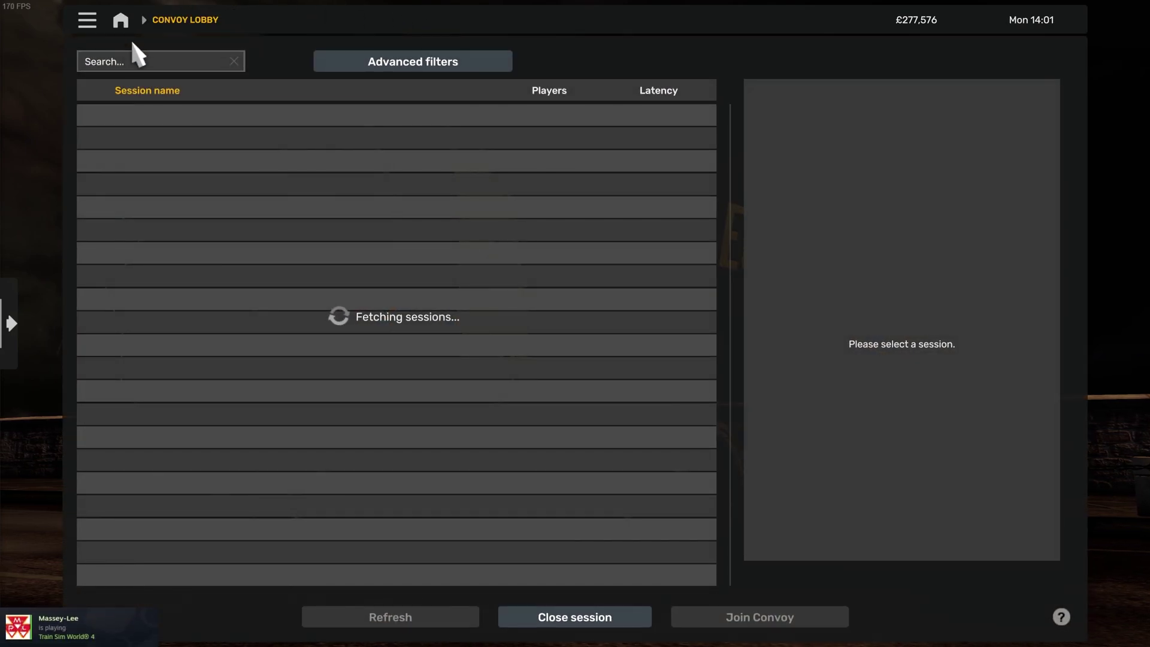
pyautogui.click(143, 62)
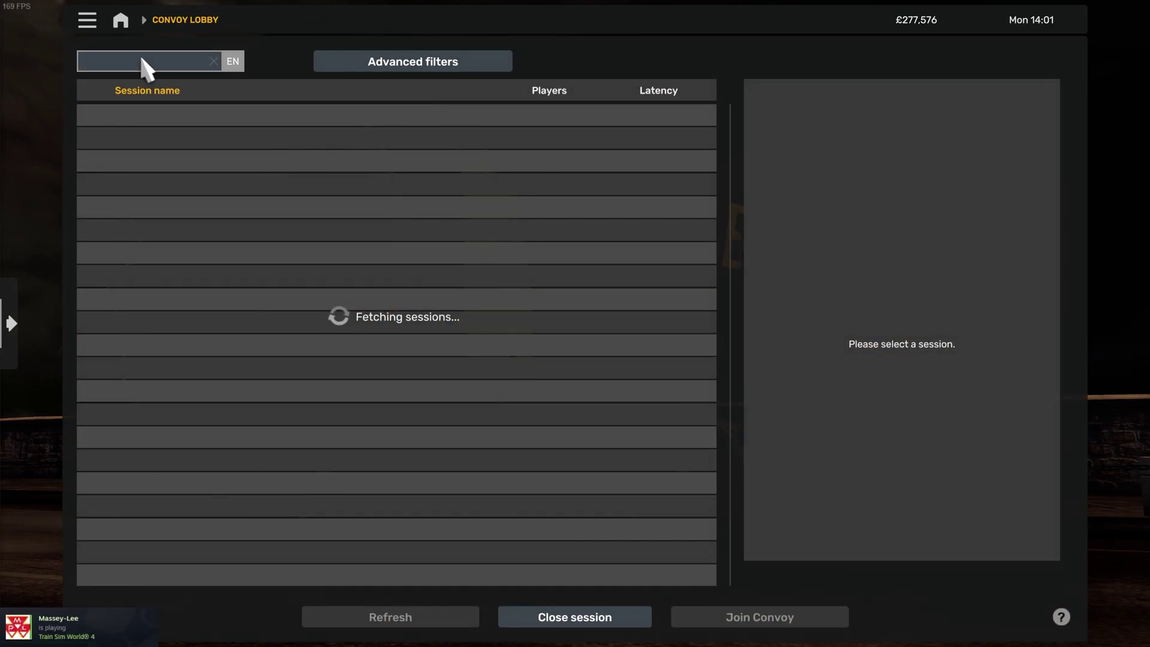
pyautogui.write('tgc')
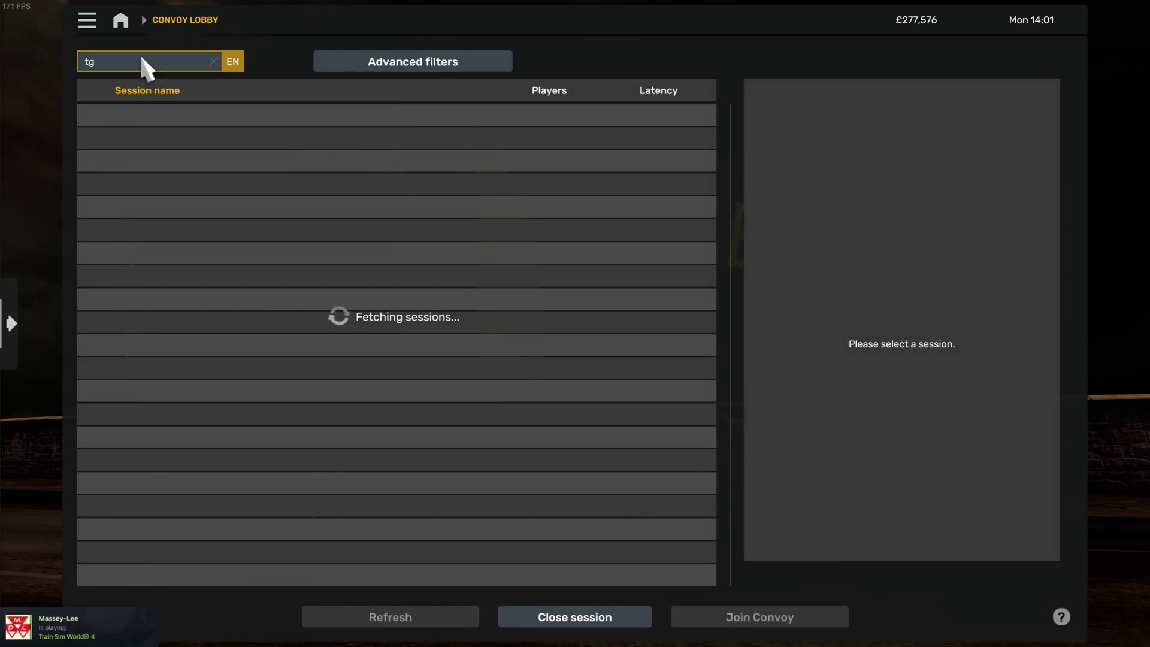
pyautogui.click(778, 620)
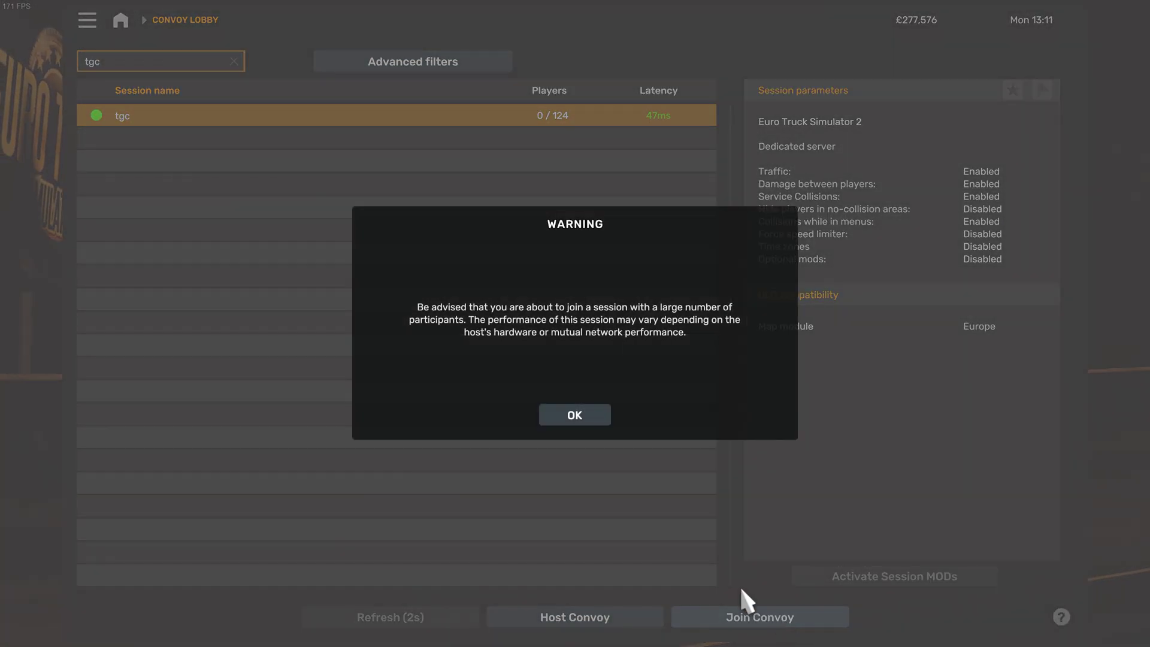
pyautogui.click(577, 413)
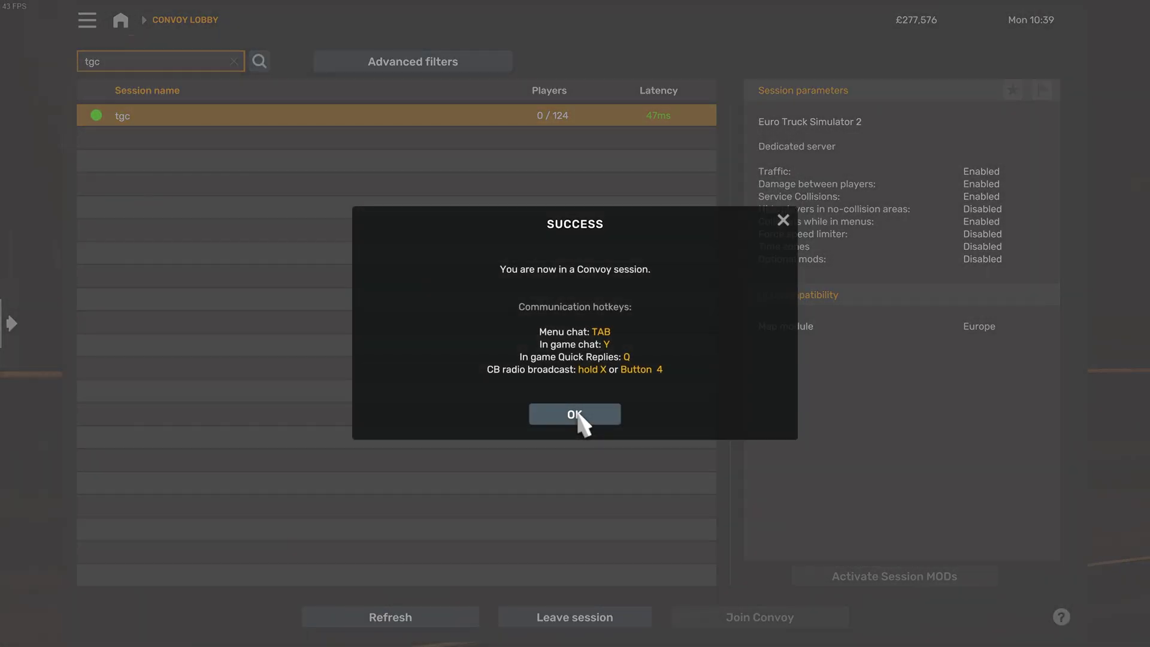
pyautogui.click(577, 412)
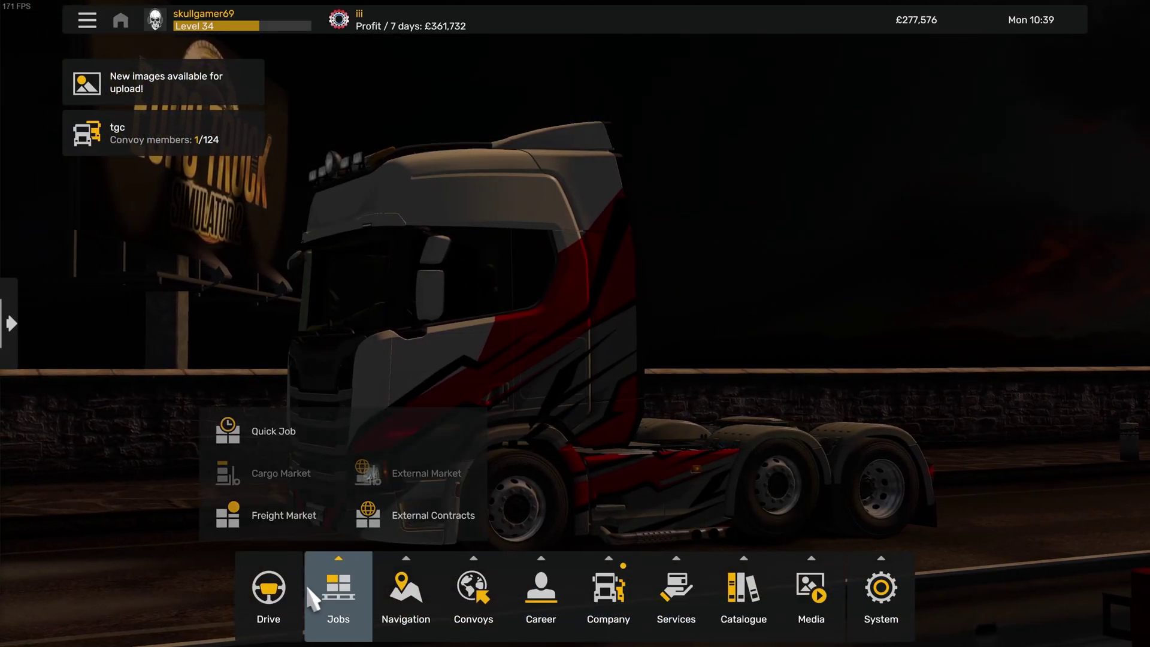
pyautogui.click(268, 589)
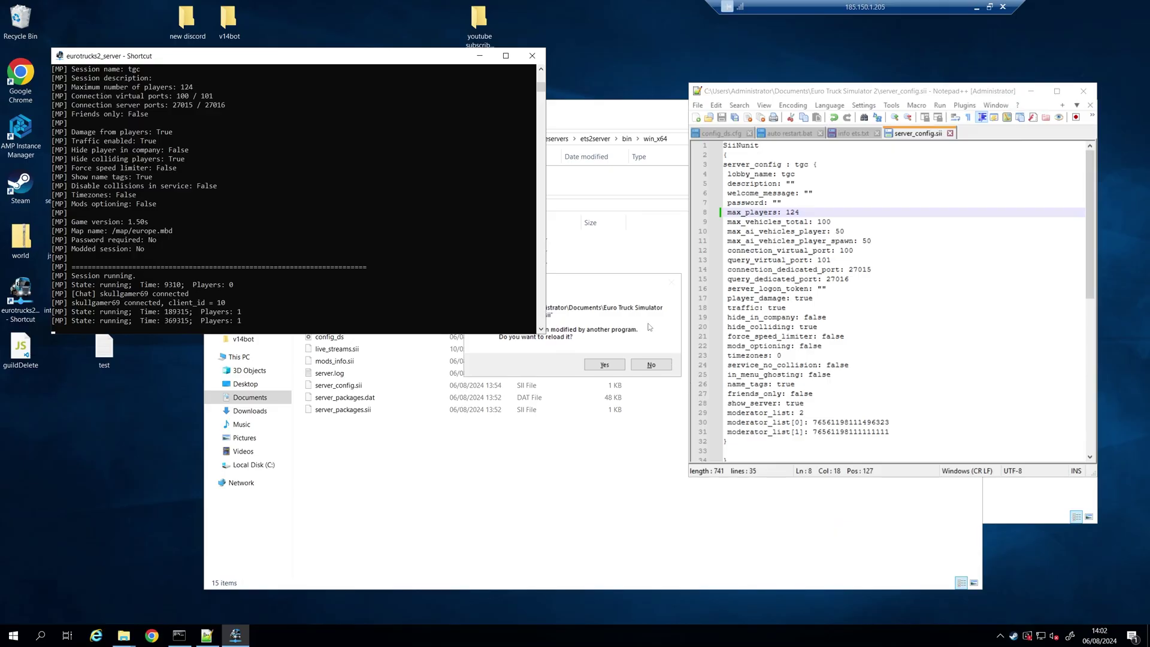
# Keep the edited server_config.sii with max_players 124, save and close Notepad++, then reopen it.
pyautogui.click(533, 57)
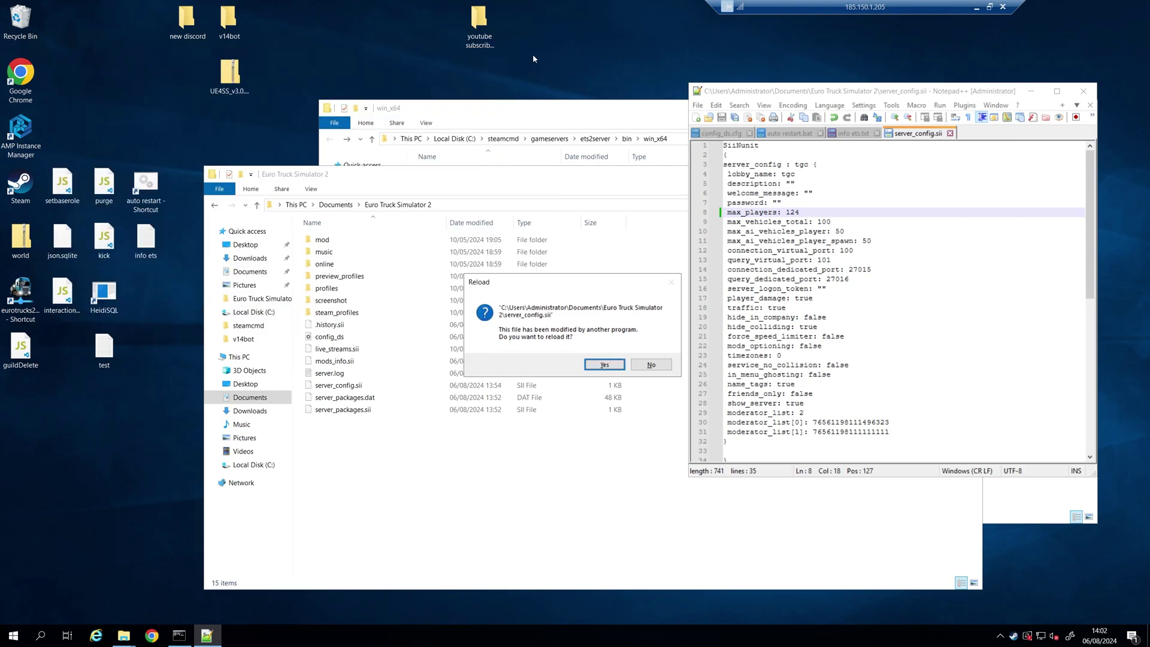
pyautogui.click(652, 365)
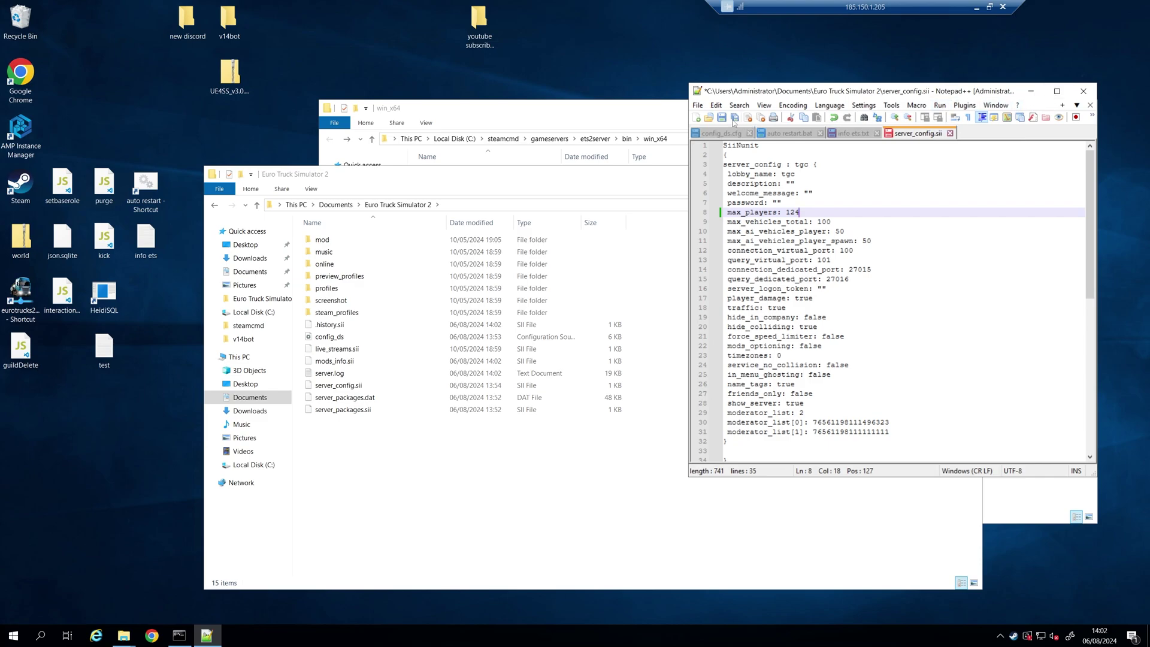
pyautogui.hotkey('ctrl', 's')
pyautogui.click(1083, 92)
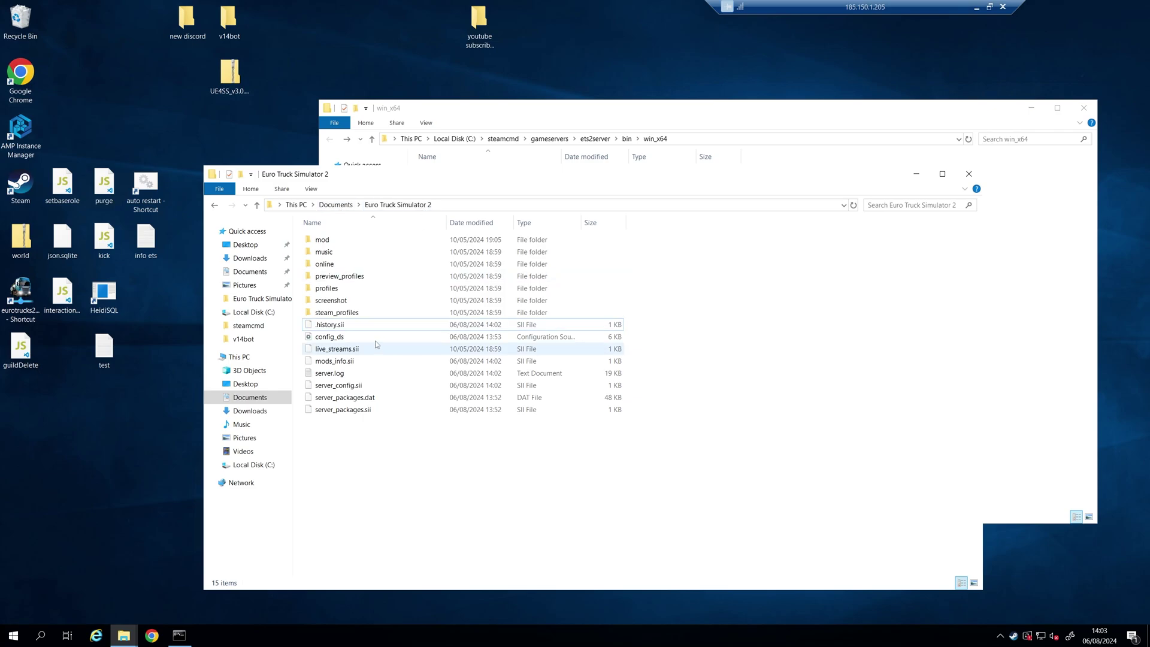
pyautogui.rightClick(348, 389)
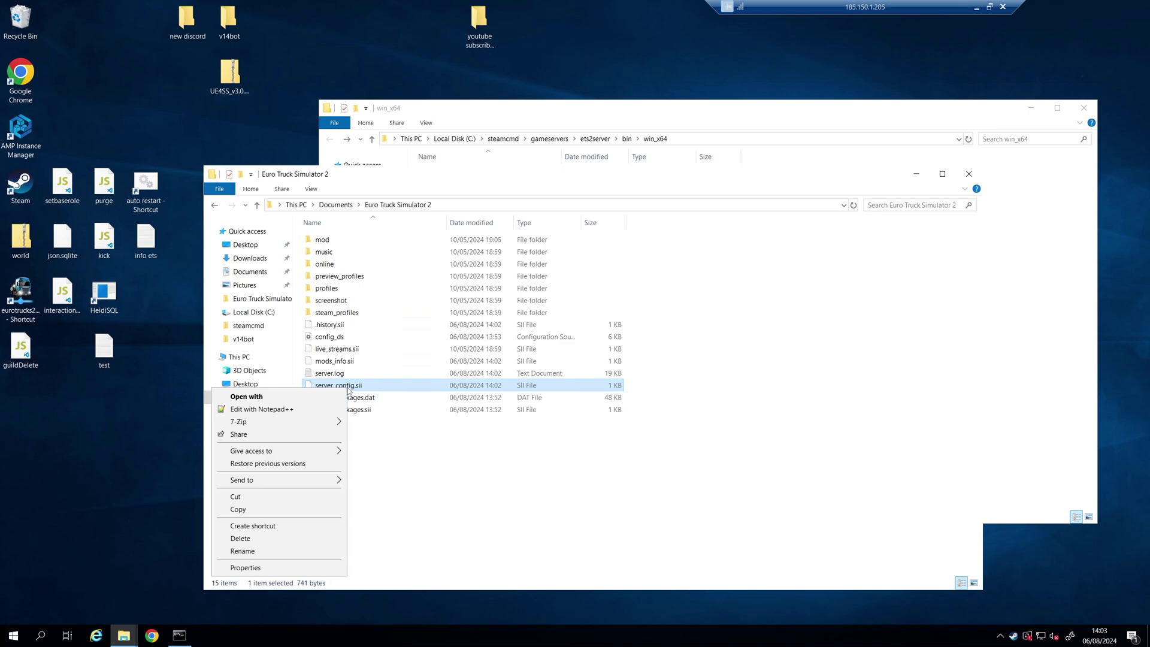
pyautogui.click(305, 409)
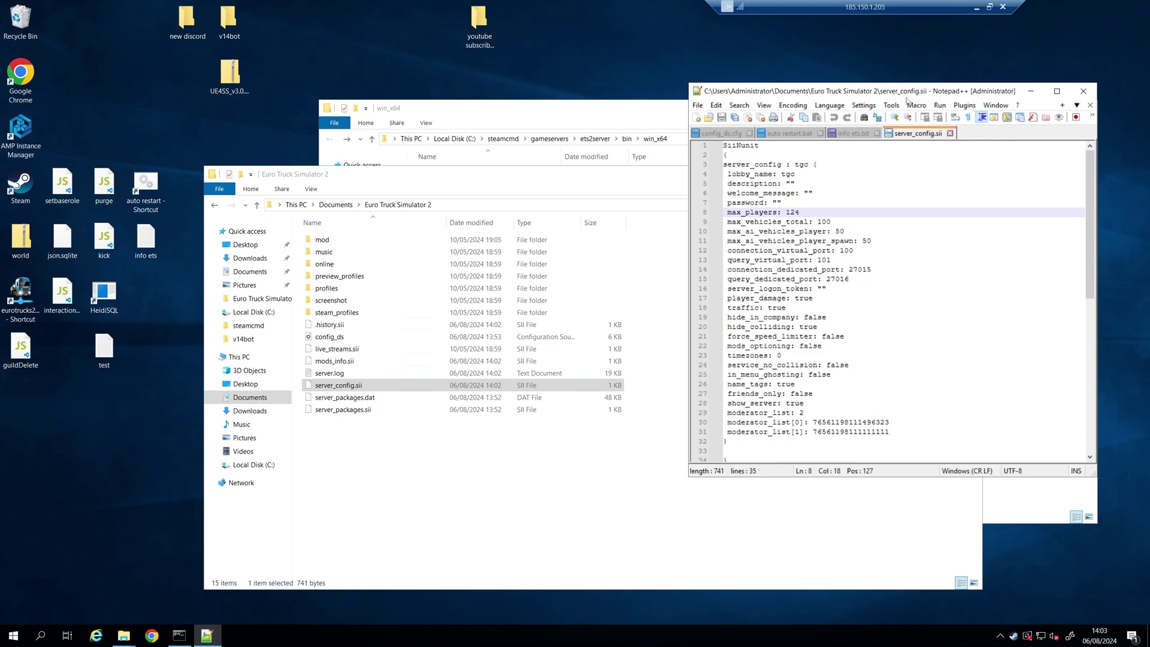
# Shift the Notepad++ window left and select the moderator_list lines 29–31.
pyautogui.moveTo(907, 96); pyautogui.dragTo(824, 99)
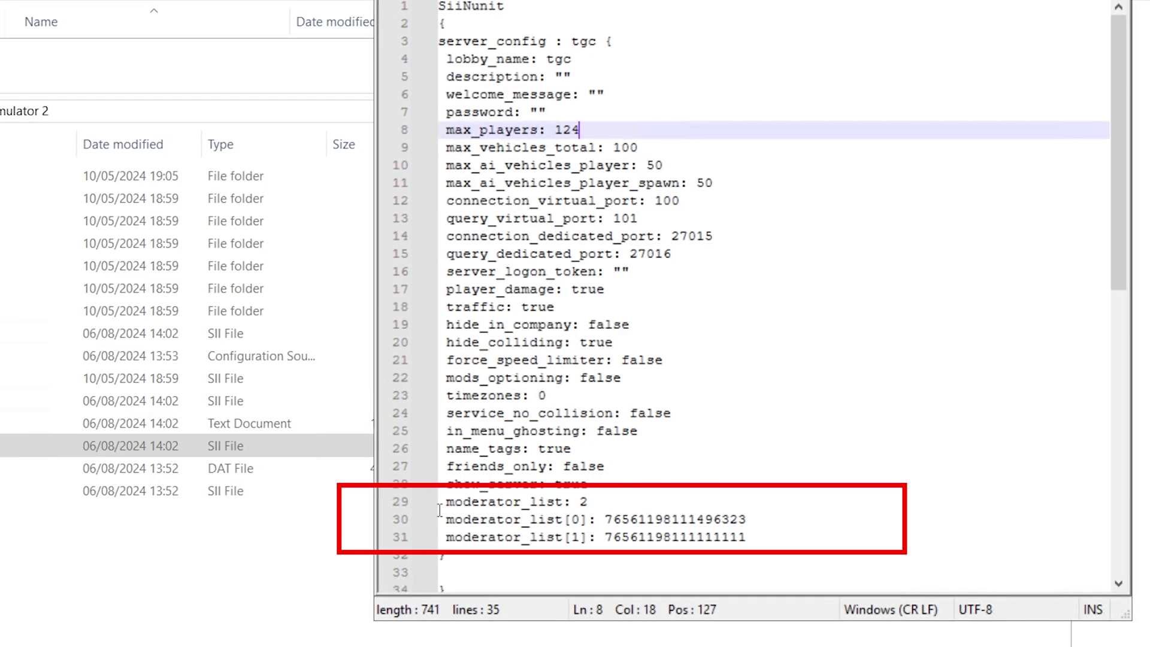
pyautogui.click(439, 509)
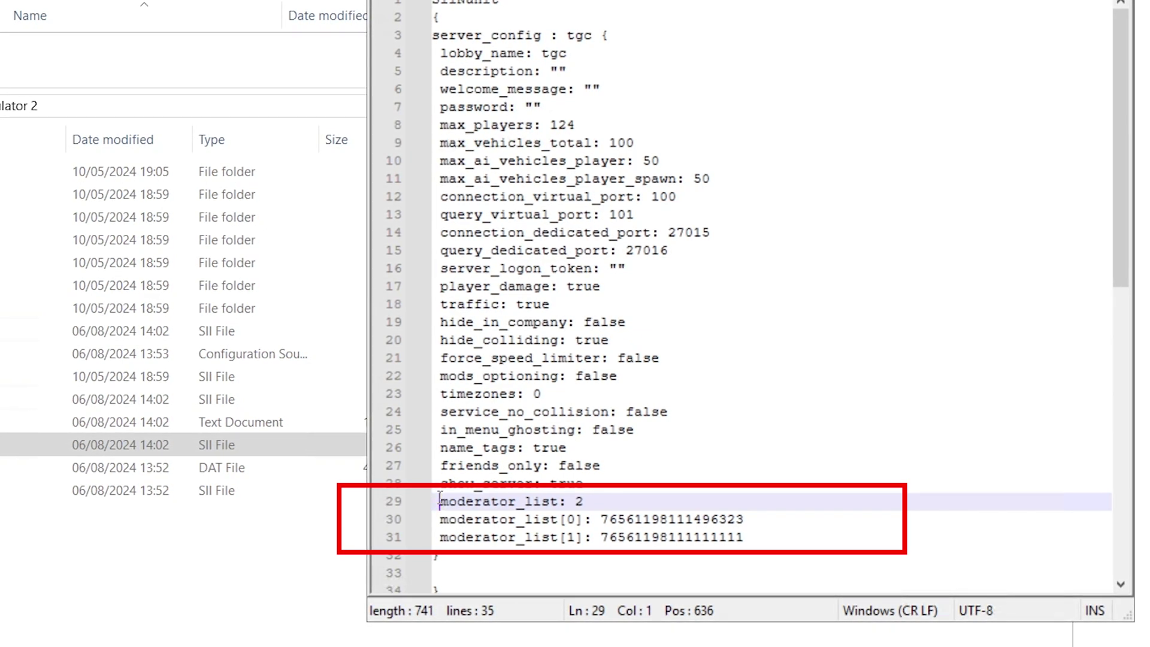
pyautogui.moveTo(439, 501); pyautogui.dragTo(767, 539)
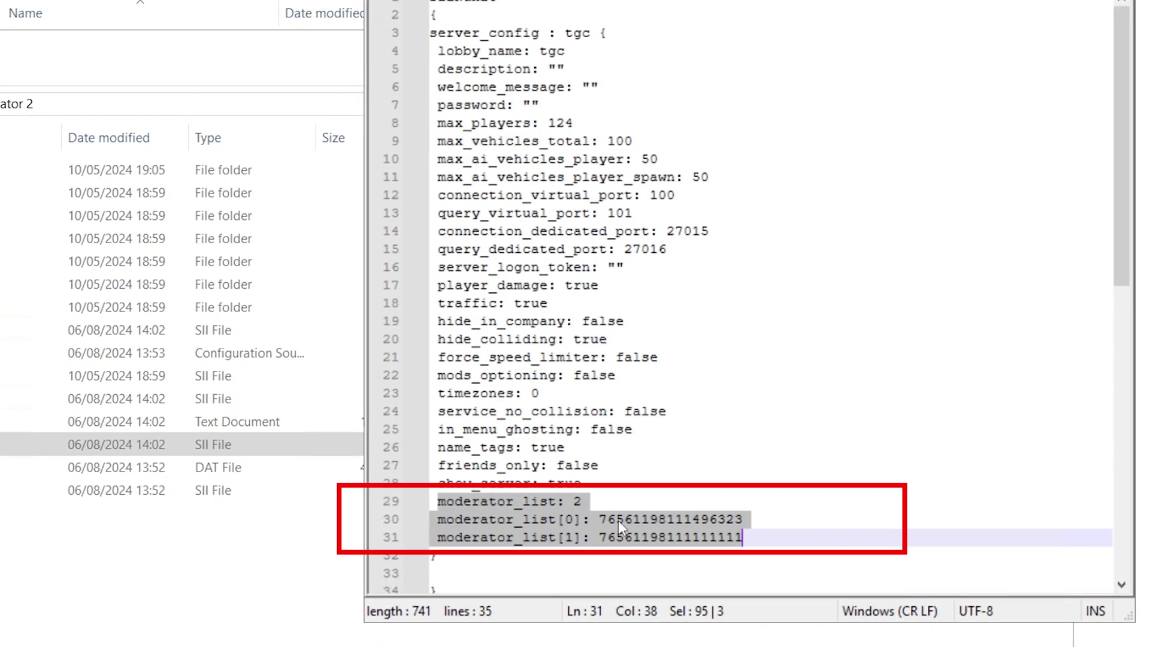
pyautogui.click(600, 519)
# Highlight each moderator's Steam ID on lines 30 and 31 to check them.
pyautogui.moveTo(600, 520); pyautogui.dragTo(742, 520)
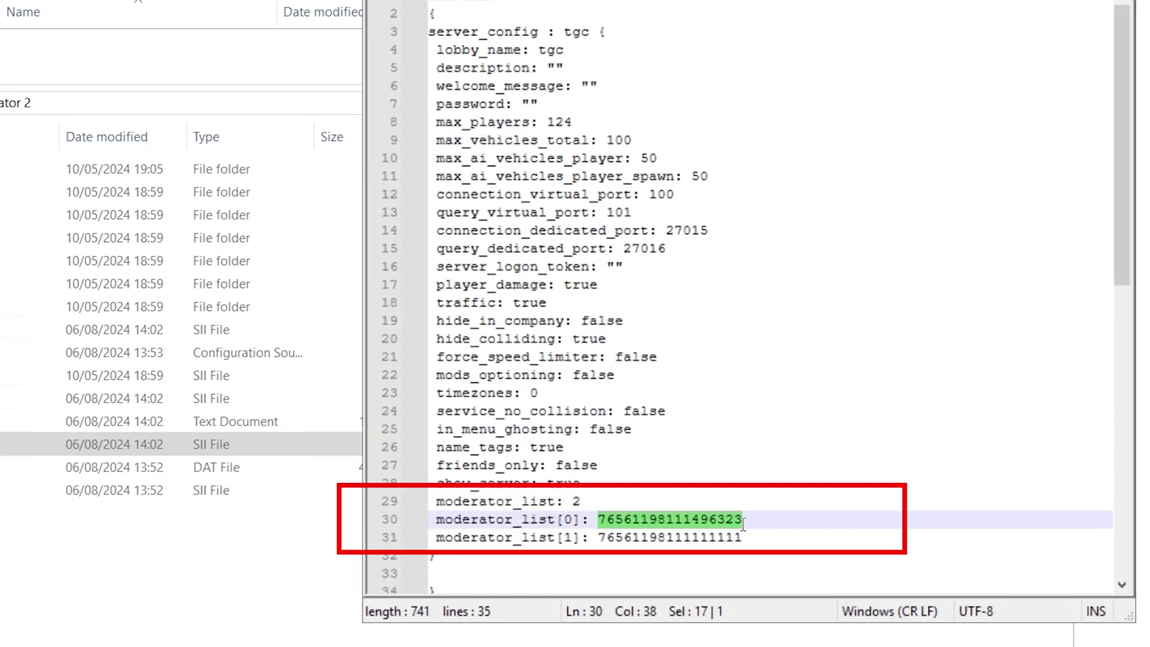
pyautogui.moveTo(605, 538); pyautogui.dragTo(434, 537)
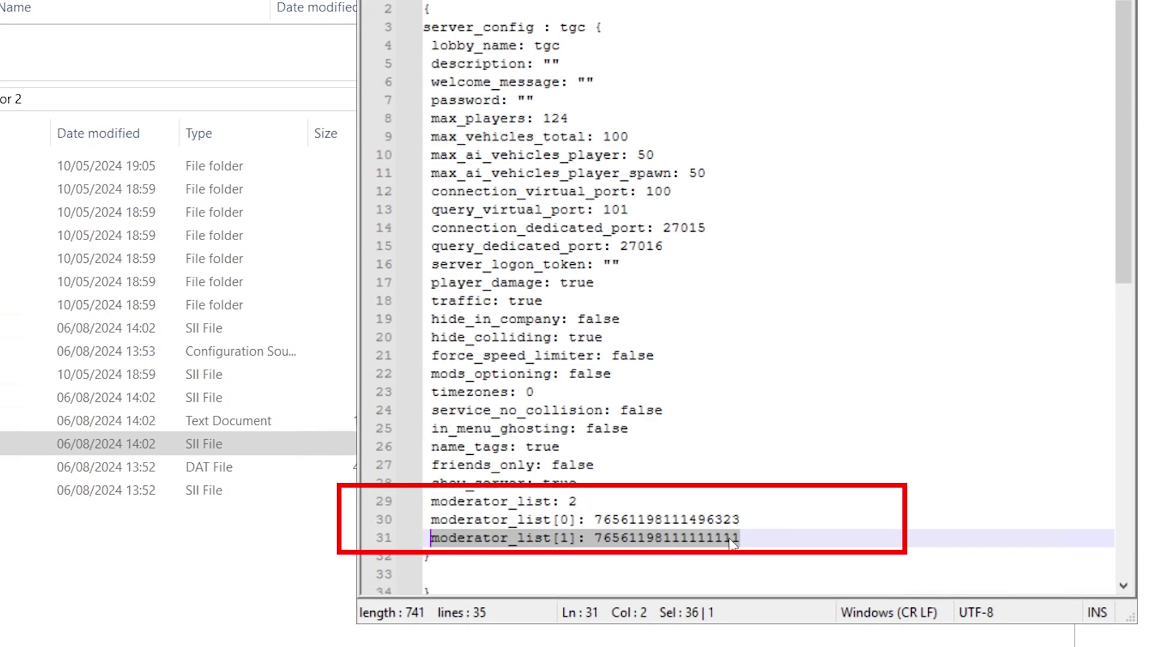
pyautogui.click(623, 520)
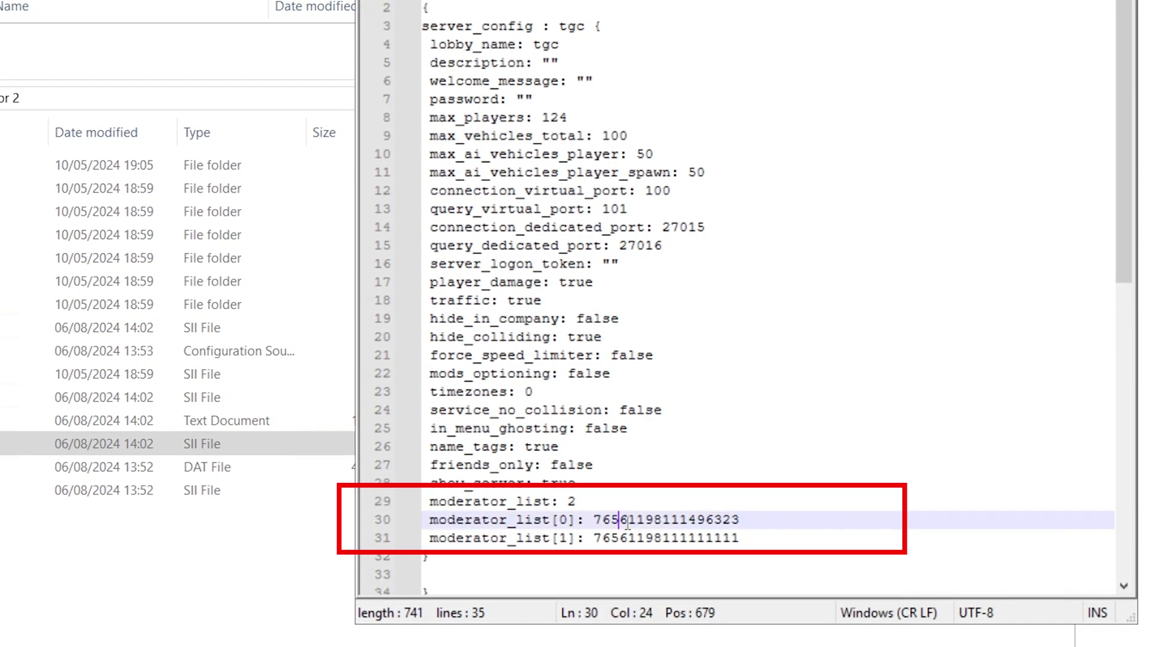
pyautogui.moveTo(743, 520); pyautogui.dragTo(424, 520)
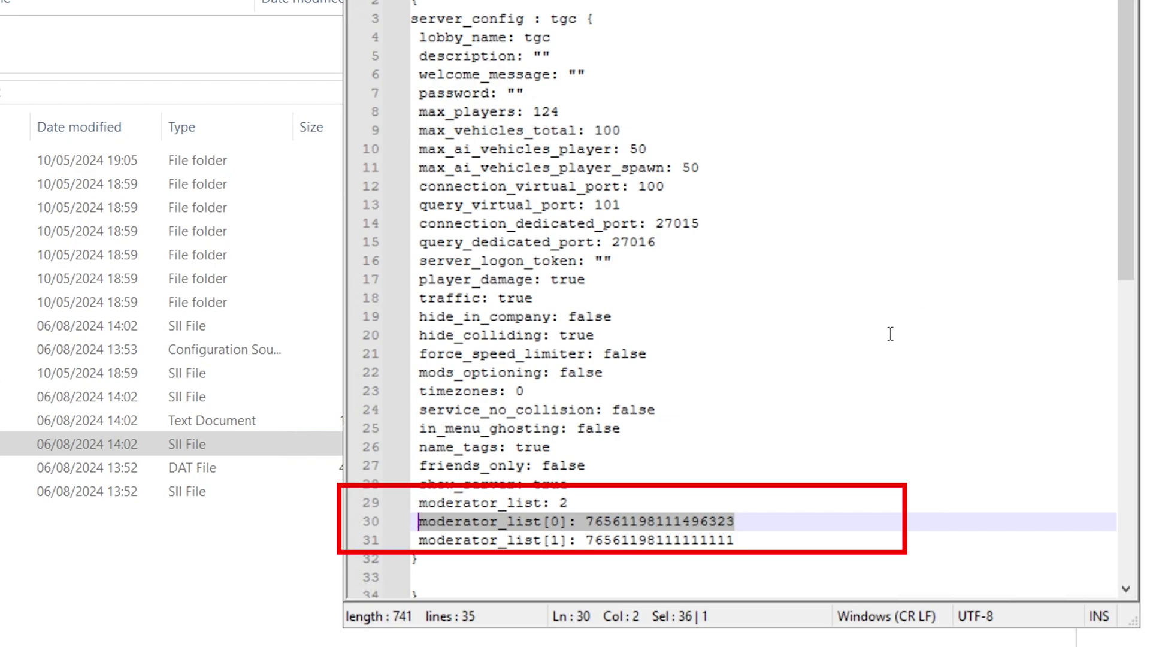
pyautogui.click(588, 521)
pyautogui.moveTo(588, 520); pyautogui.dragTo(734, 522)
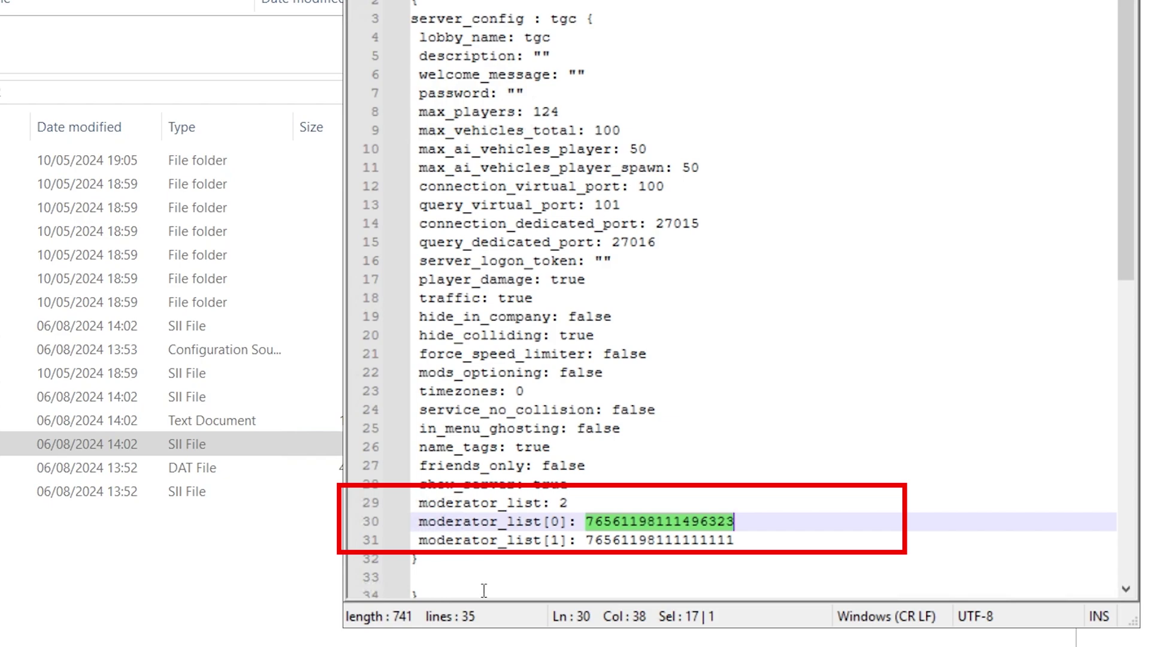
pyautogui.scroll(-3, 484, 590)
pyautogui.scroll(3, 482, 263)
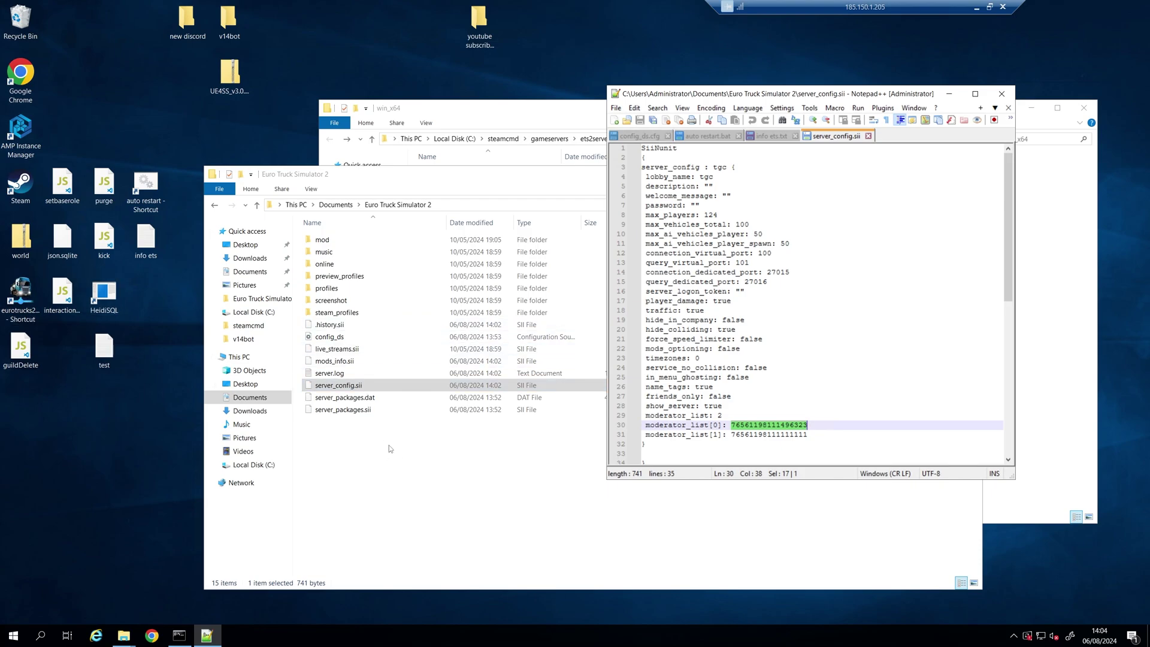
# Launch eurotrucks2_server from win_x64, let the tgc session start, then close its console.
pyautogui.click(485, 112)
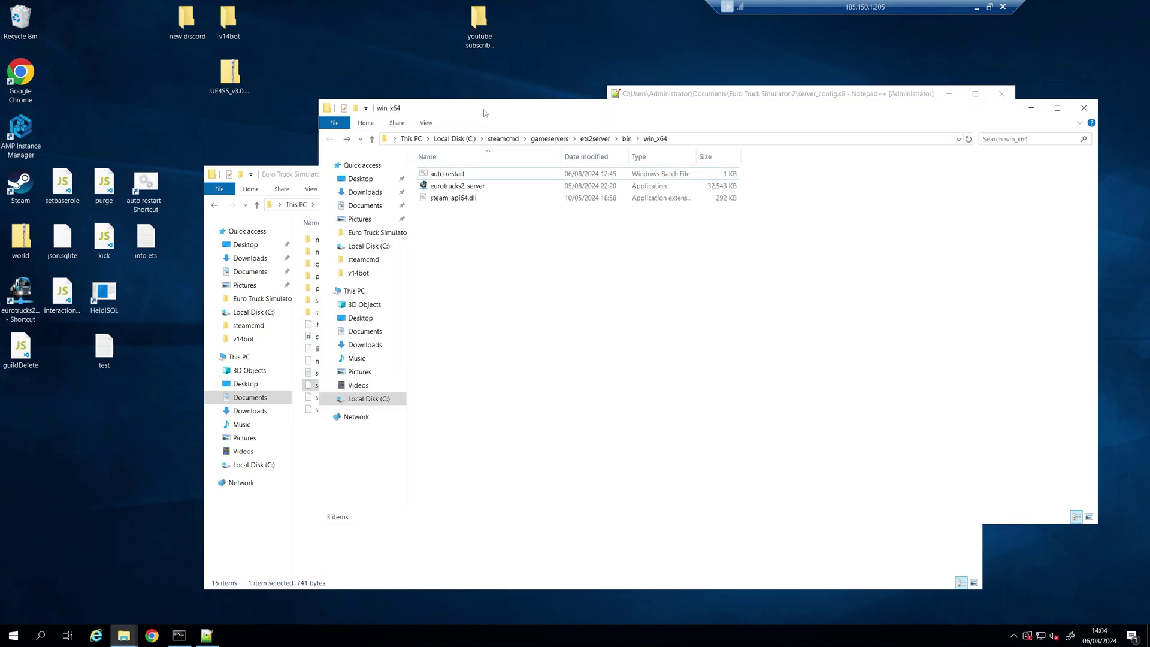
pyautogui.doubleClick(461, 186)
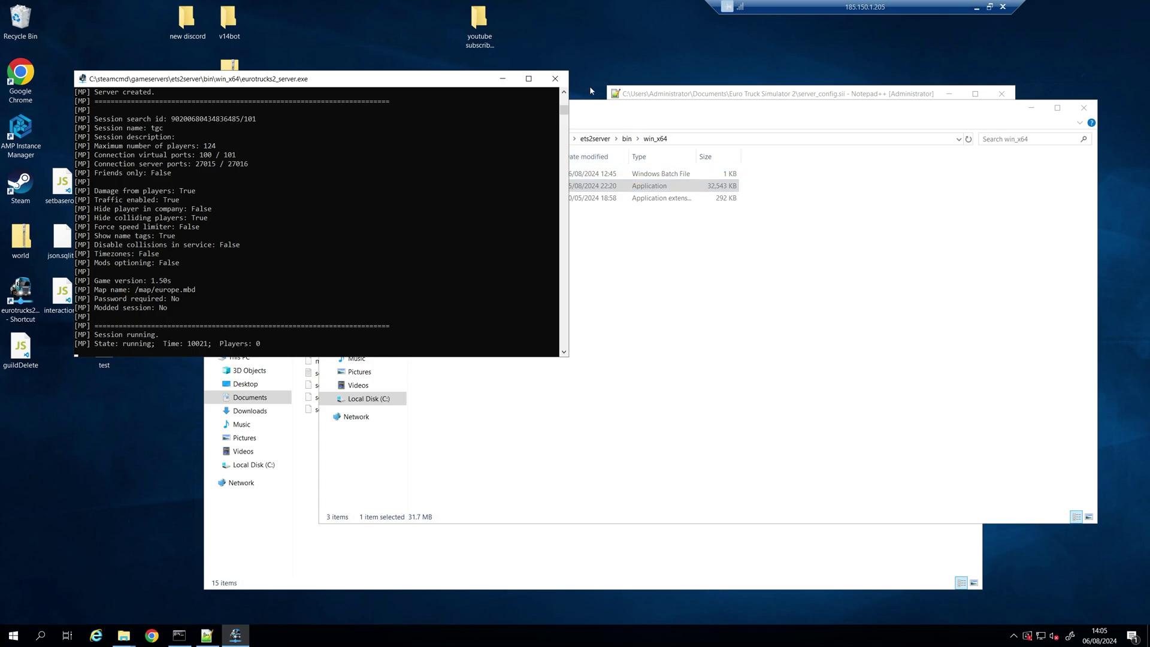
pyautogui.click(555, 79)
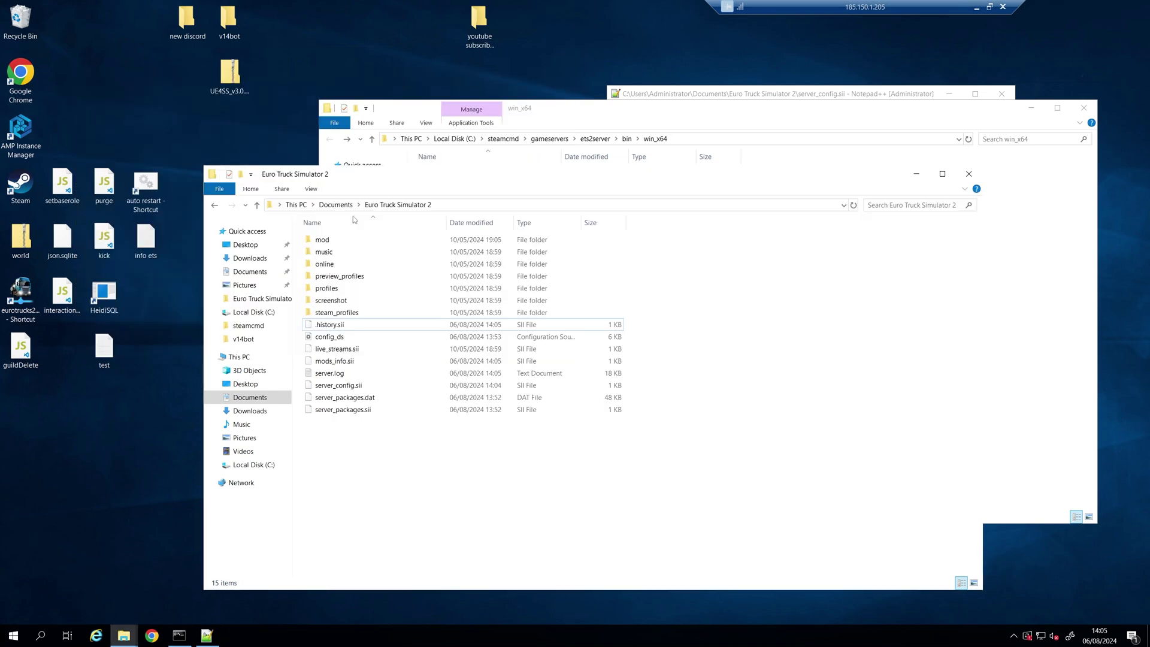
# Go to C:\steamcmd via This PC and run the updateets2 batch file.
pyautogui.click(253, 359)
pyautogui.click(338, 334)
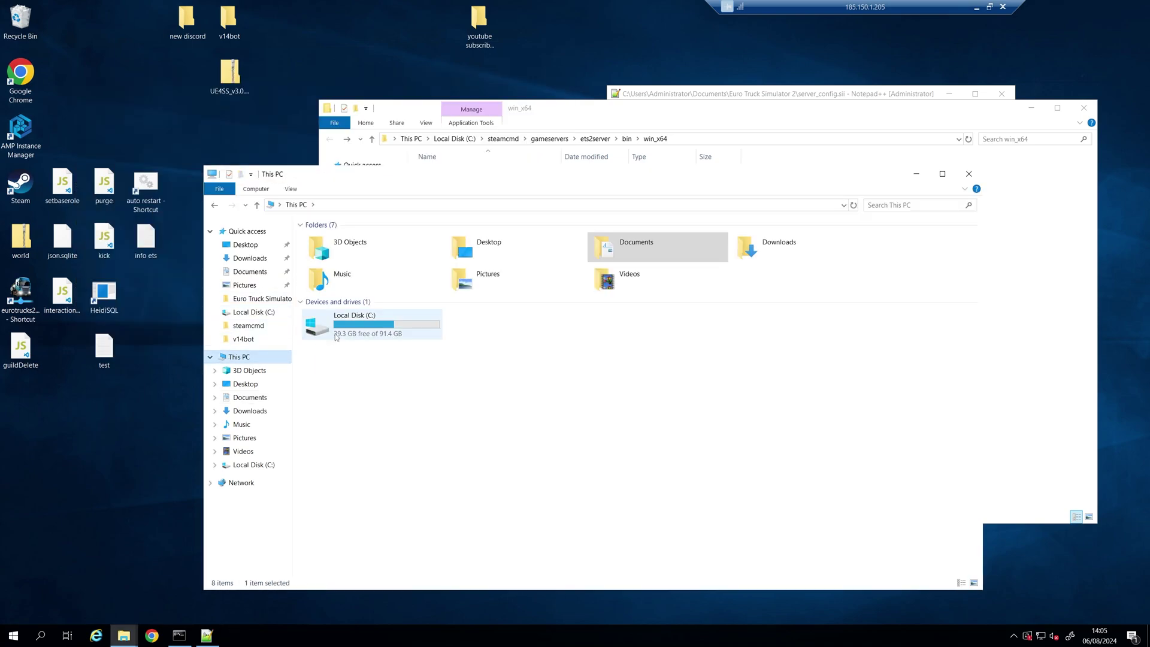
pyautogui.doubleClick(337, 334)
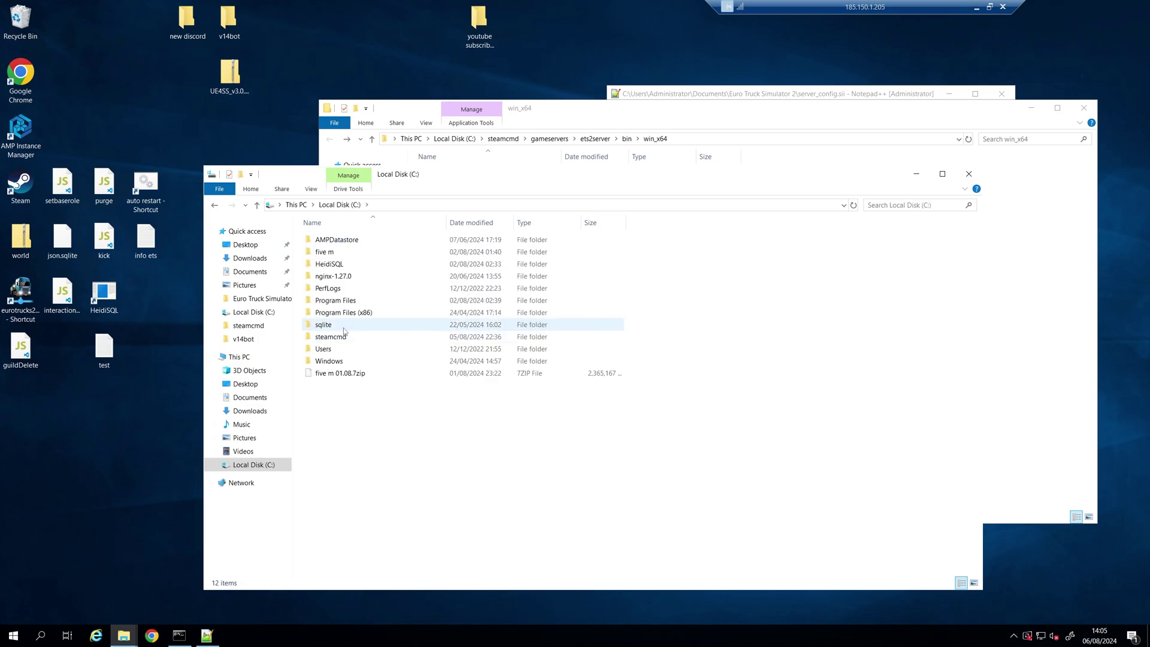
pyautogui.doubleClick(346, 338)
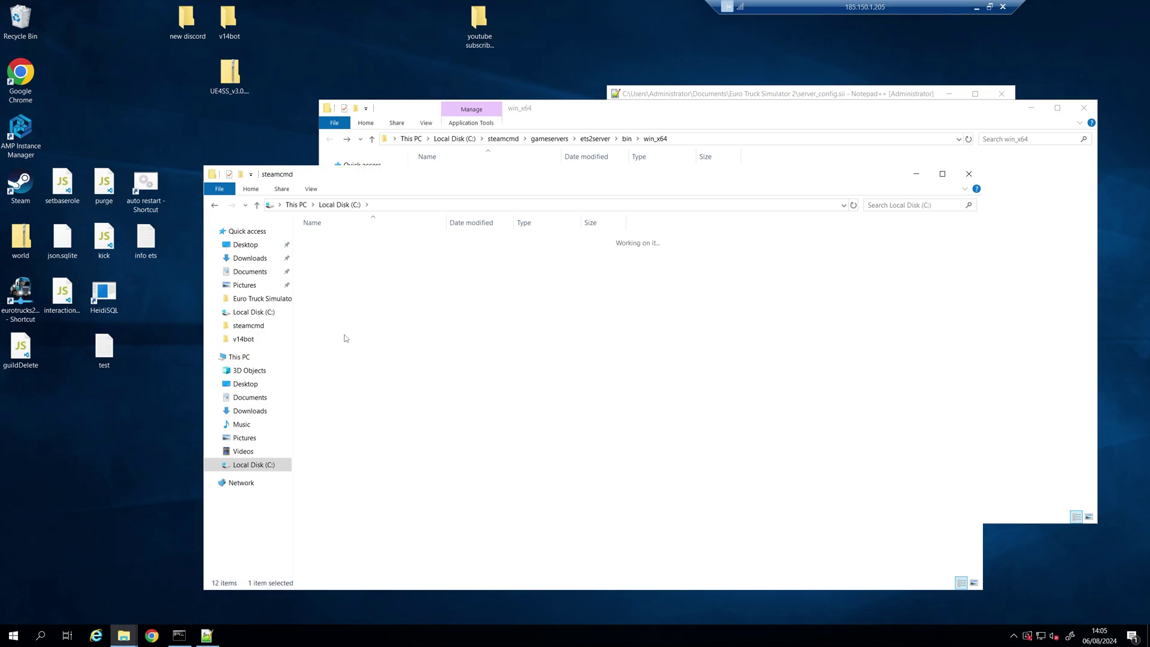
pyautogui.scroll(-1, 416, 372)
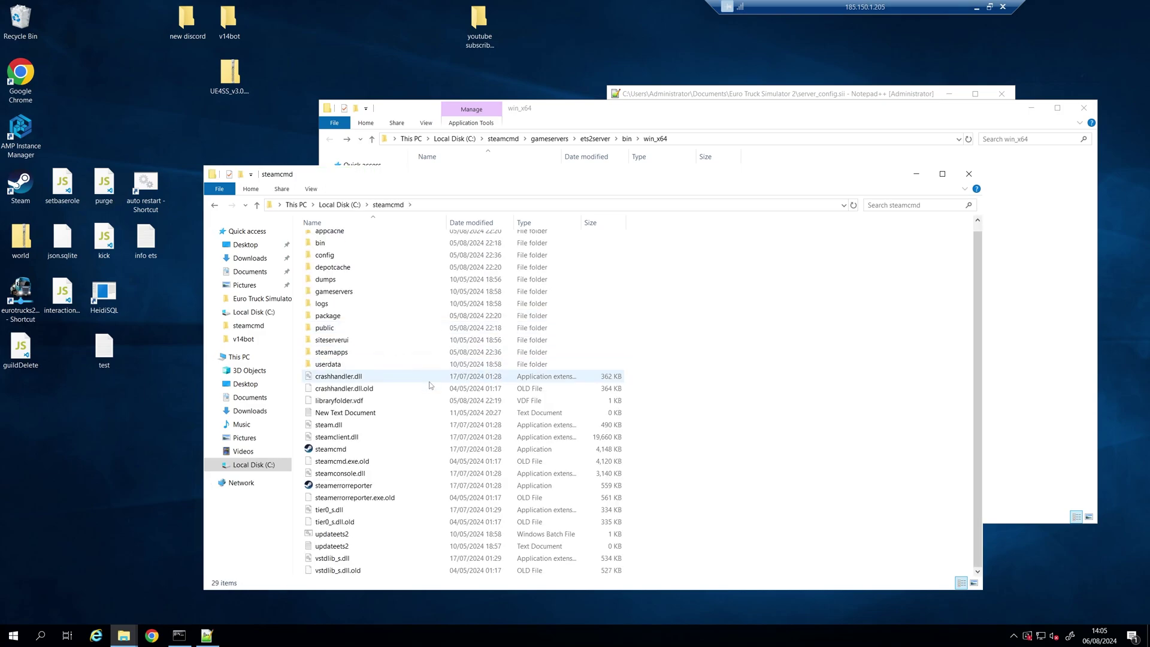
pyautogui.doubleClick(341, 534)
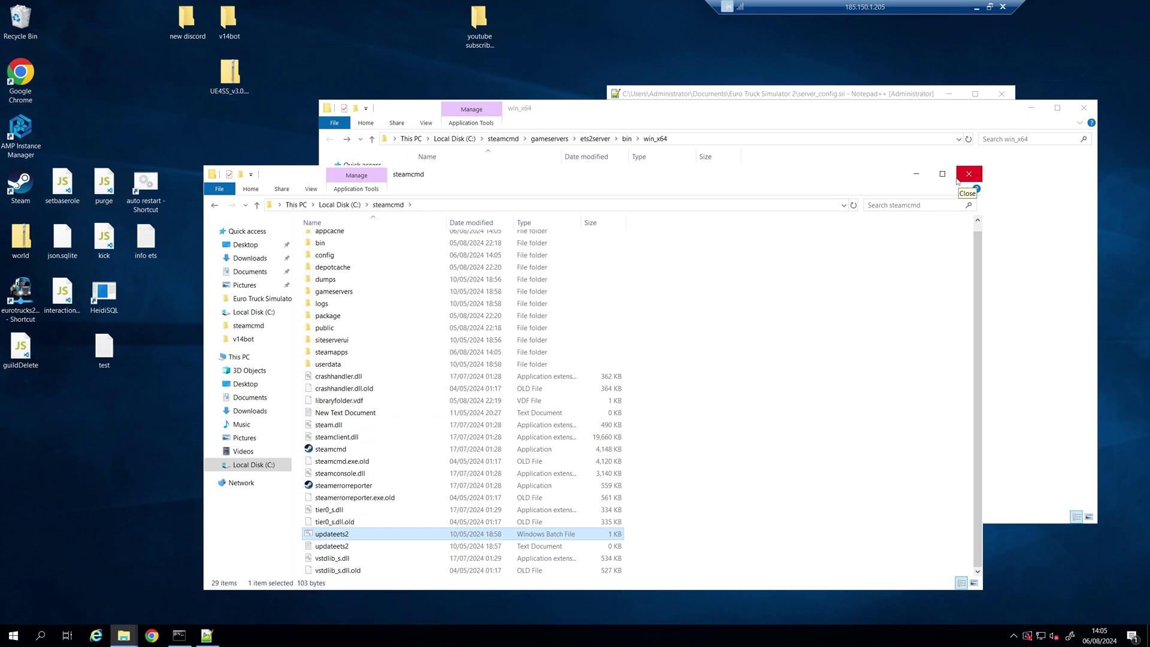
# Close the steamcmd window and open auto restart.bat from win_x64 in Notepad++.
pyautogui.click(961, 174)
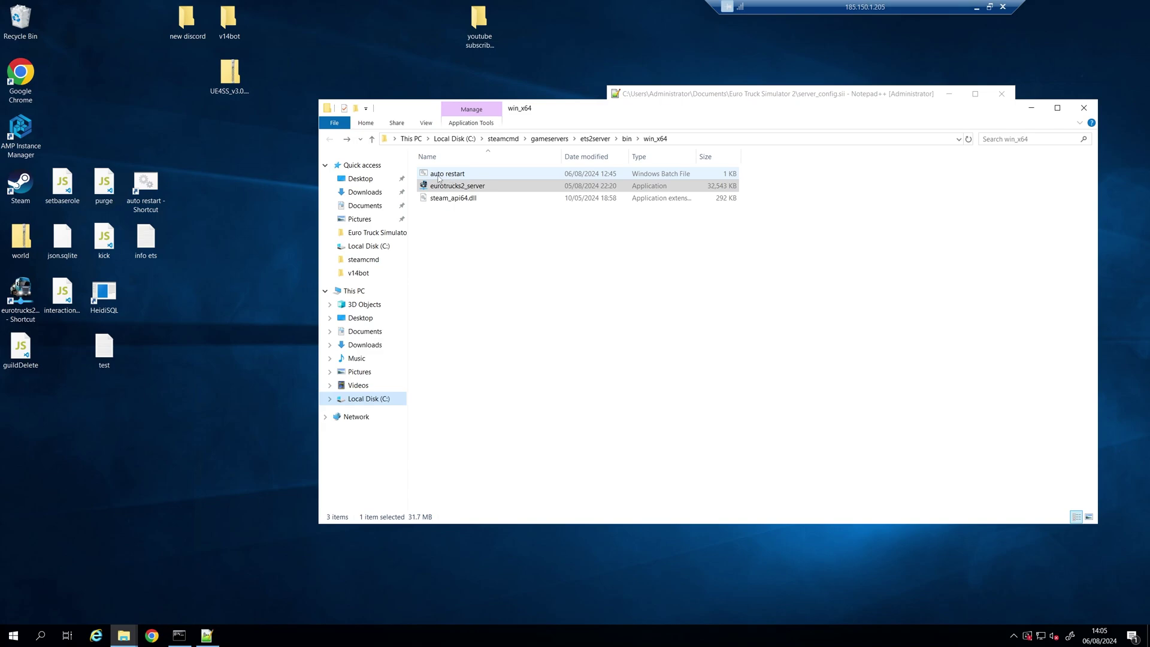
pyautogui.click(468, 173)
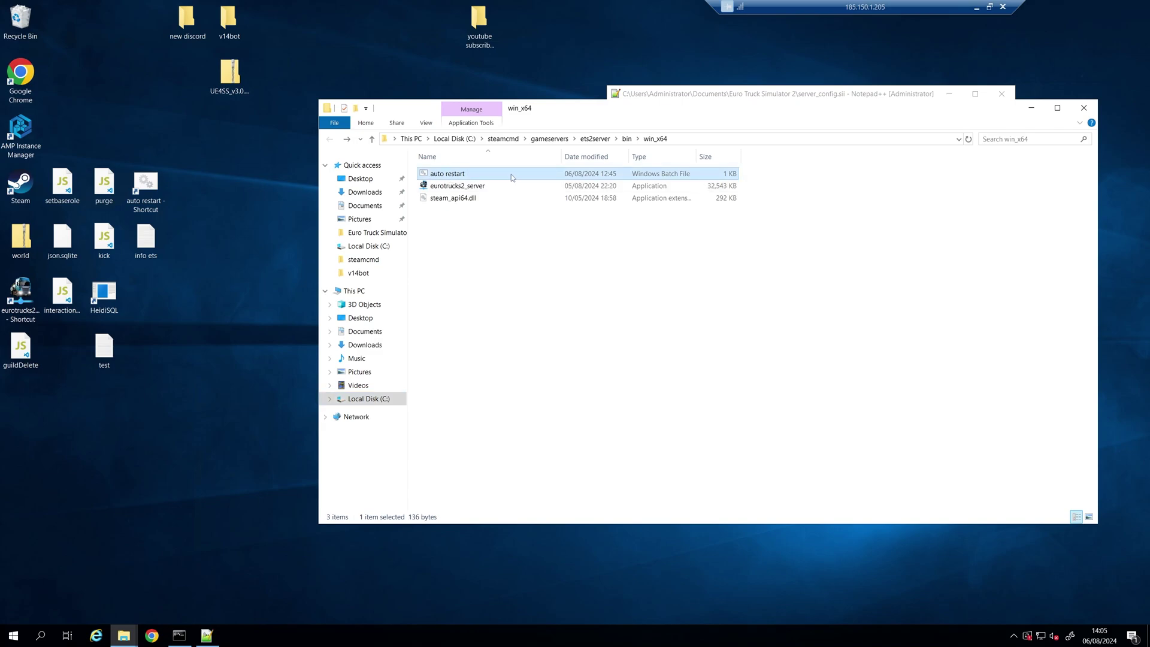
pyautogui.rightClick(462, 174)
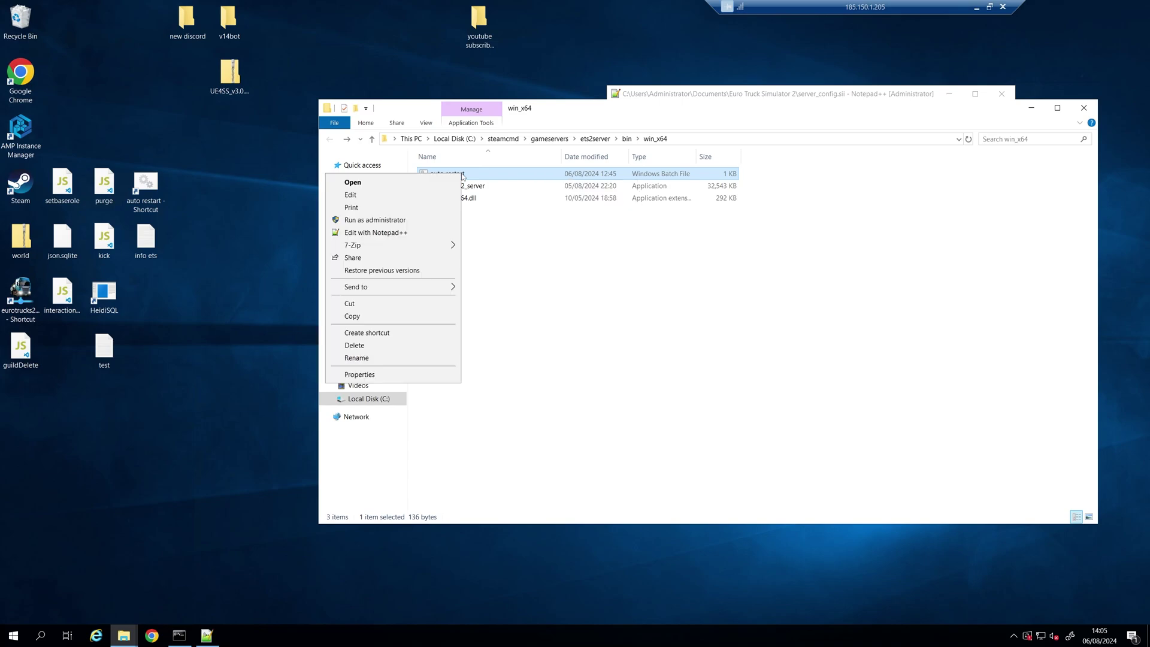
pyautogui.click(400, 233)
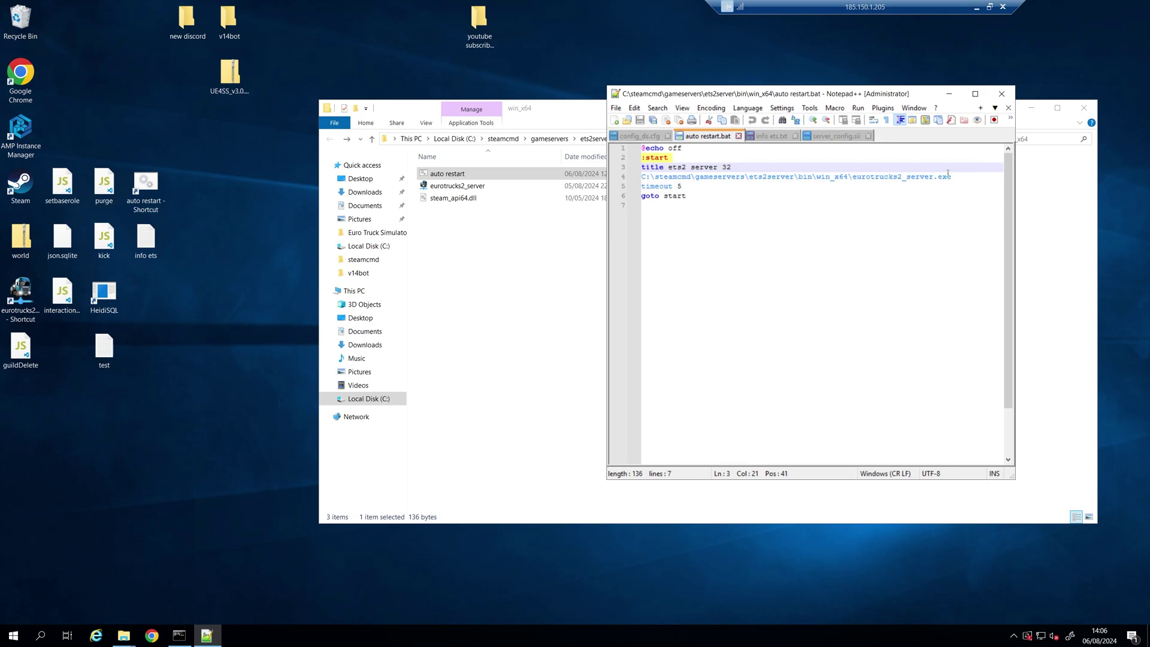
# Close Notepad++, stop the server with Ctrl+C, and answer n to keep the restart loop running.
pyautogui.click(1008, 97)
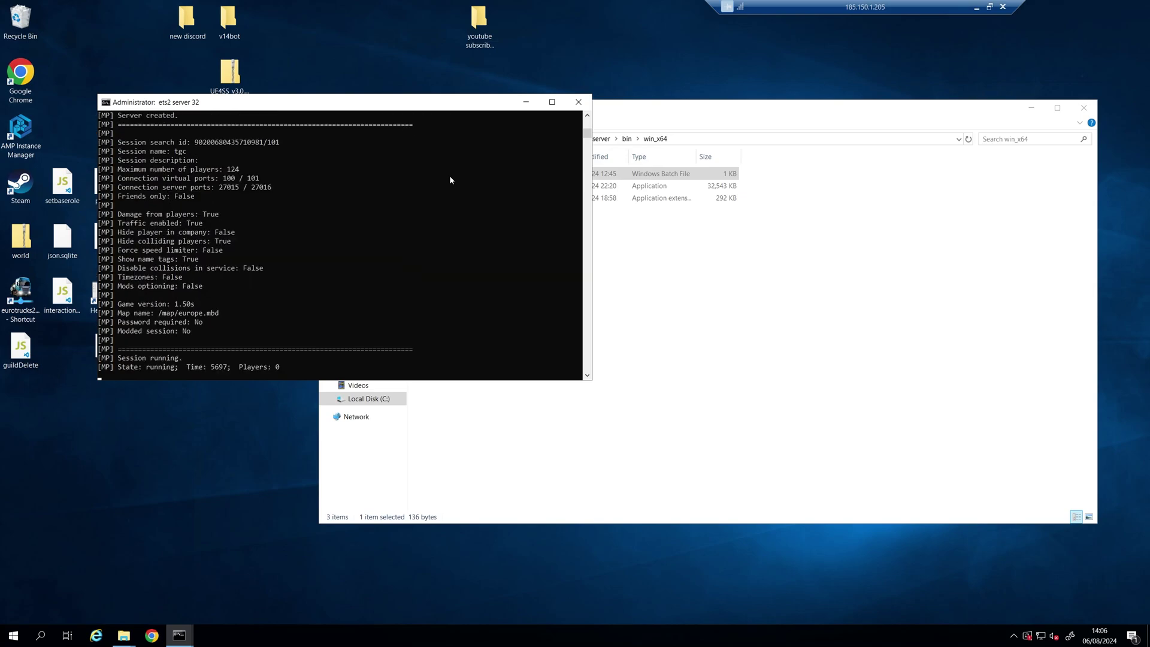
pyautogui.hotkey('ctrl', 'c')
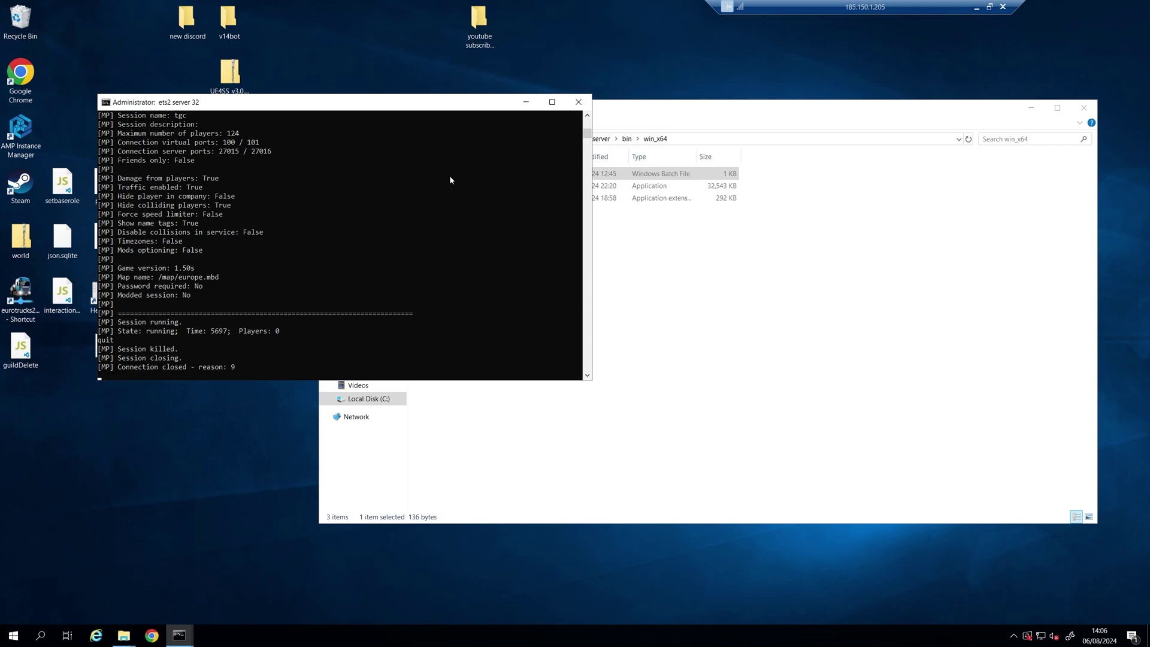
pyautogui.write('n')
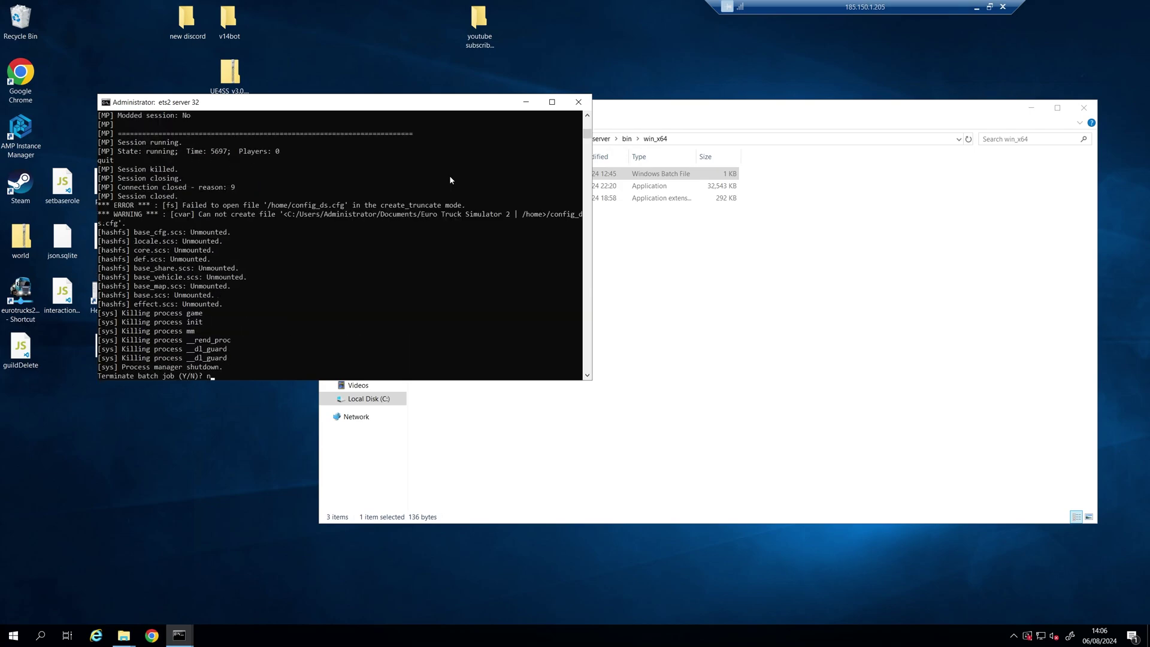
pyautogui.press('Return')
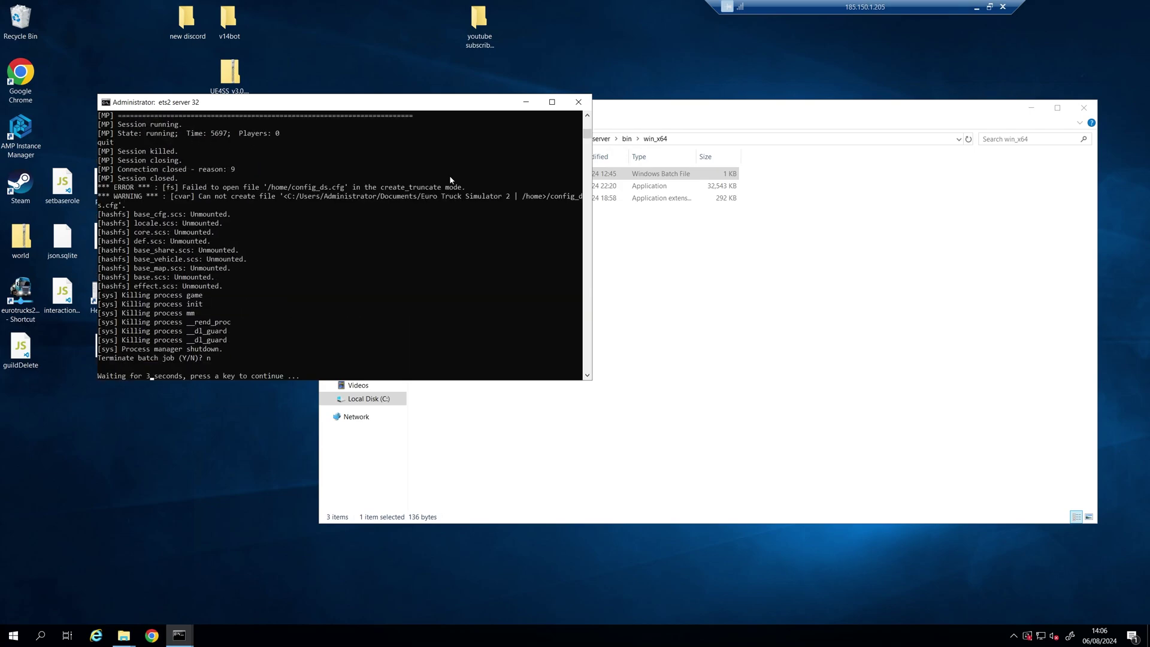